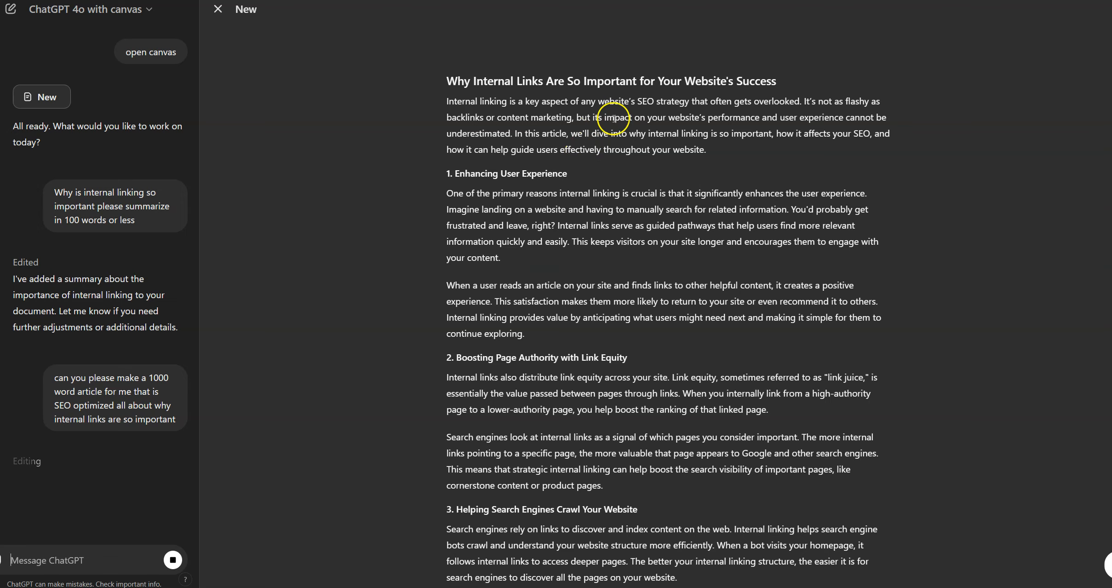
- Read through the generated article on why internal links are important, covering its numbered sections
{"action": "scroll", "coordinate": [398, 178], "scroll_direction": "down", "scroll_amount": 1}
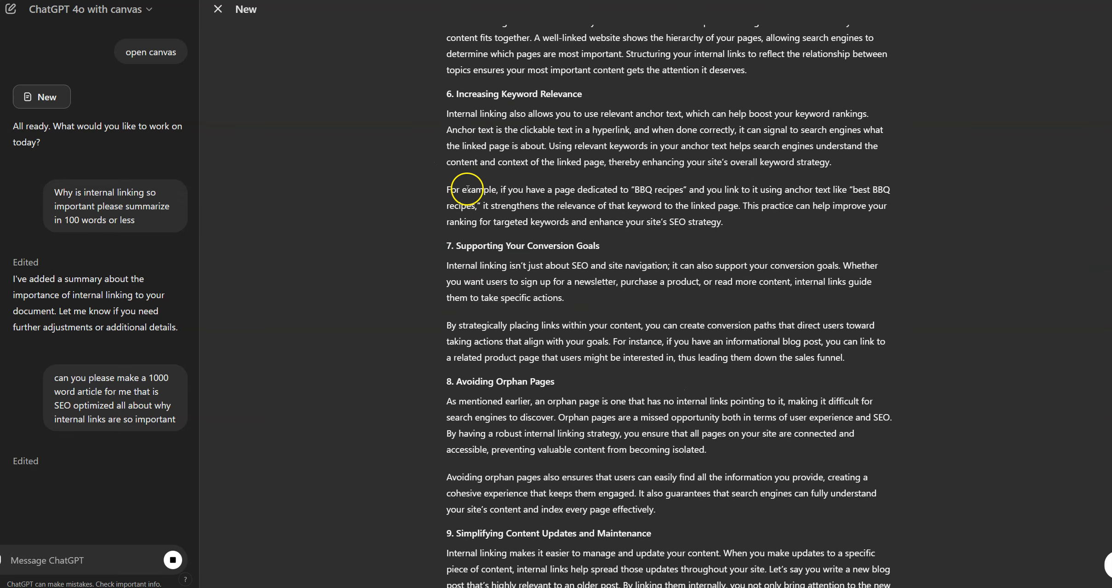
{"action": "scroll", "coordinate": [453, 192], "scroll_direction": "up", "scroll_amount": 15}
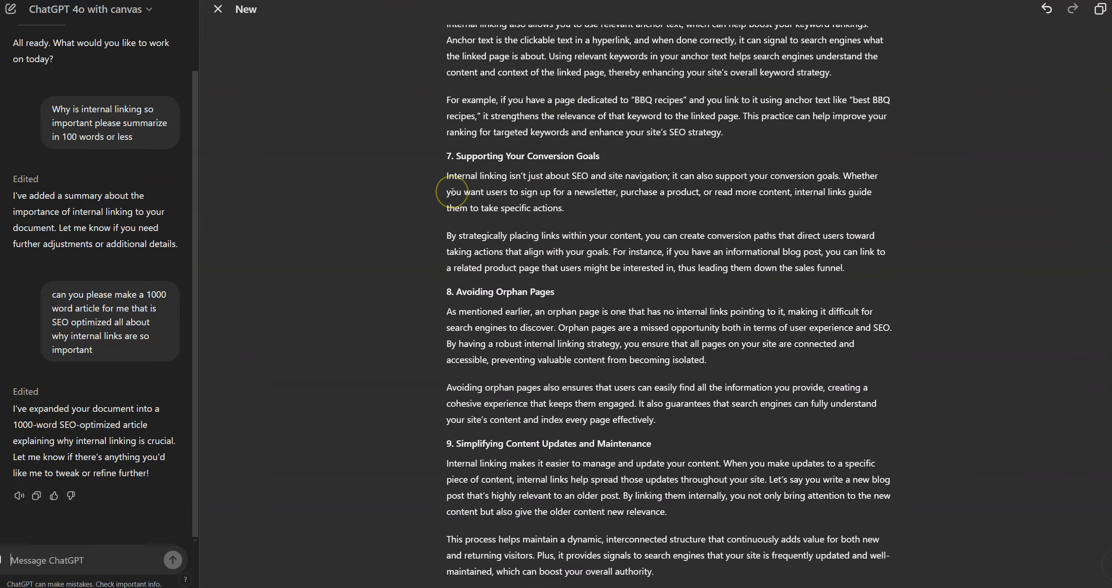
{"action": "scroll", "coordinate": [486, 256], "scroll_direction": "up", "scroll_amount": 8}
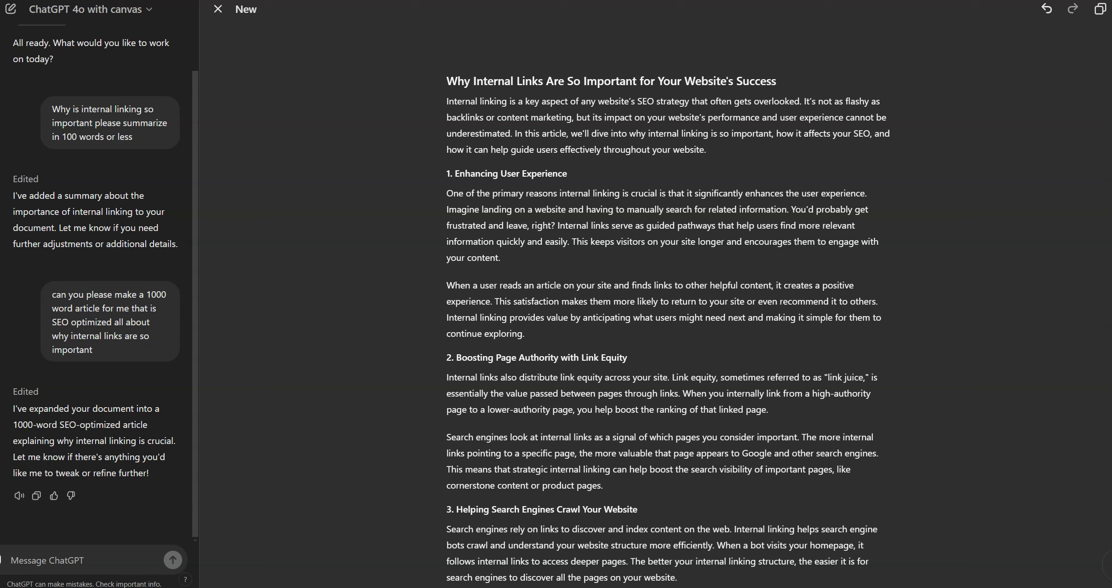
- Draft a prompt to naturally add 5 internal links from the site map below, without hallucinating, sounding natural within text and never saying CLICK HERE TO THIS LINK
{"action": "left_click", "coordinate": [96, 562]}
{"action": "type", "text": "can yo"}
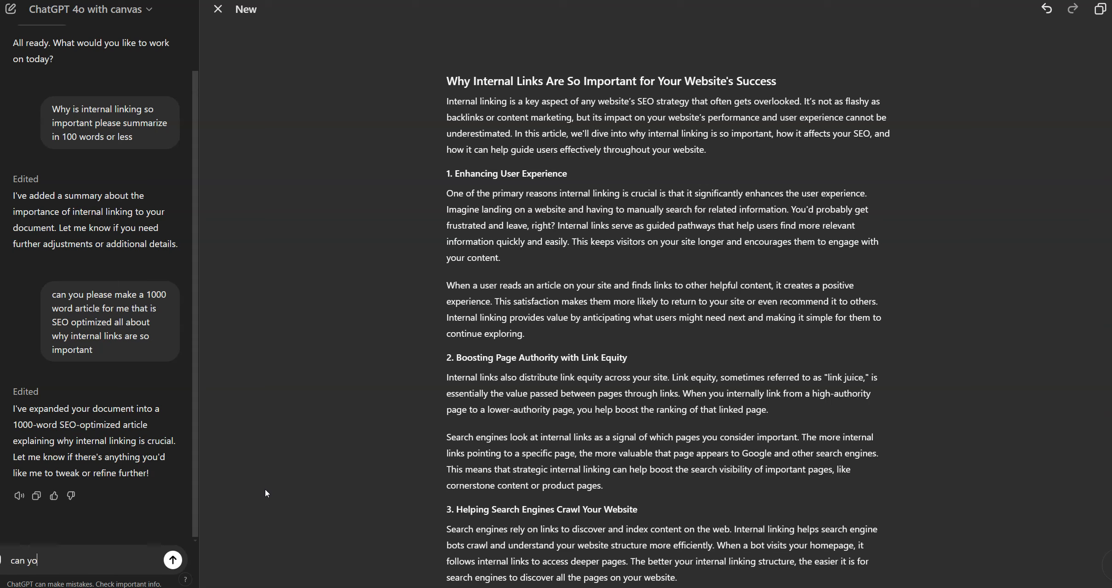
{"action": "type", "text": "u please naturea"}
{"action": "key", "text": "BackSpace"}
{"action": "key", "text": "BackSpace"}
{"action": "type", "text": "ally add 5 internal "}
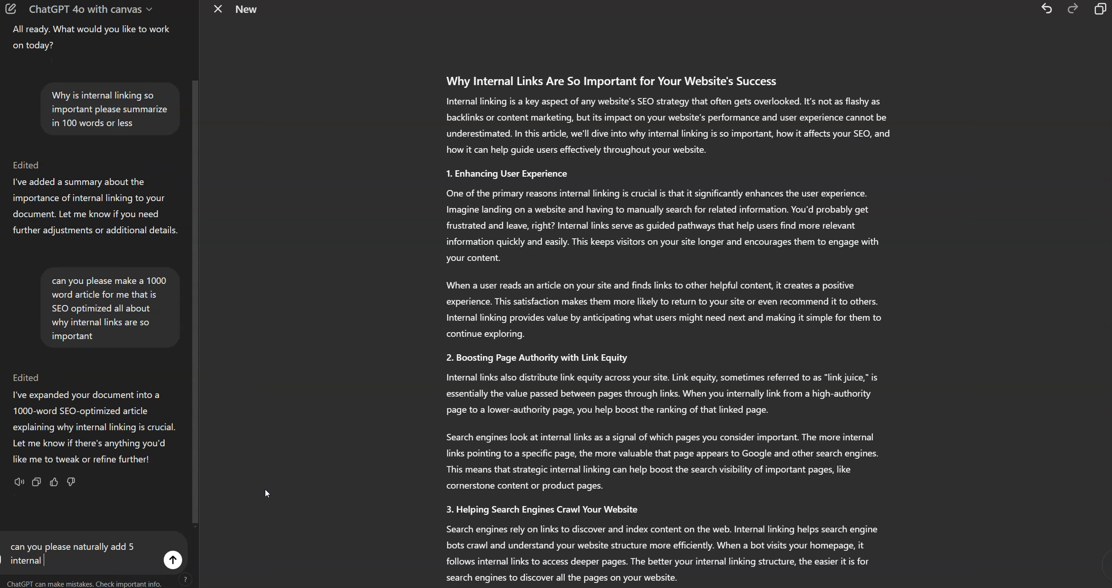
{"action": "type", "text": "links from my site map below. Do no hal"}
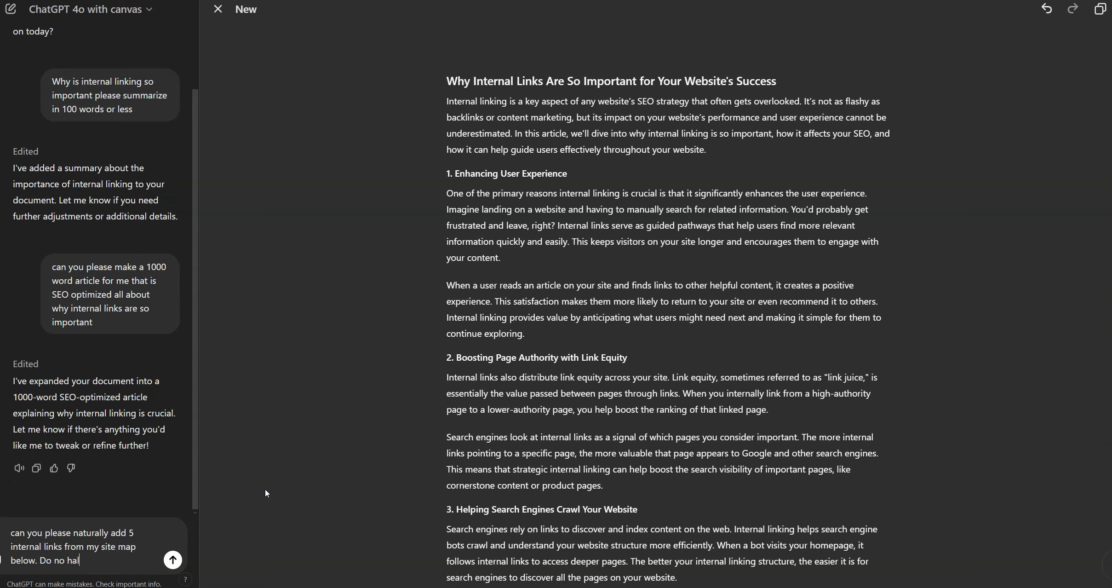
{"action": "type", "text": "locinate and make the"}
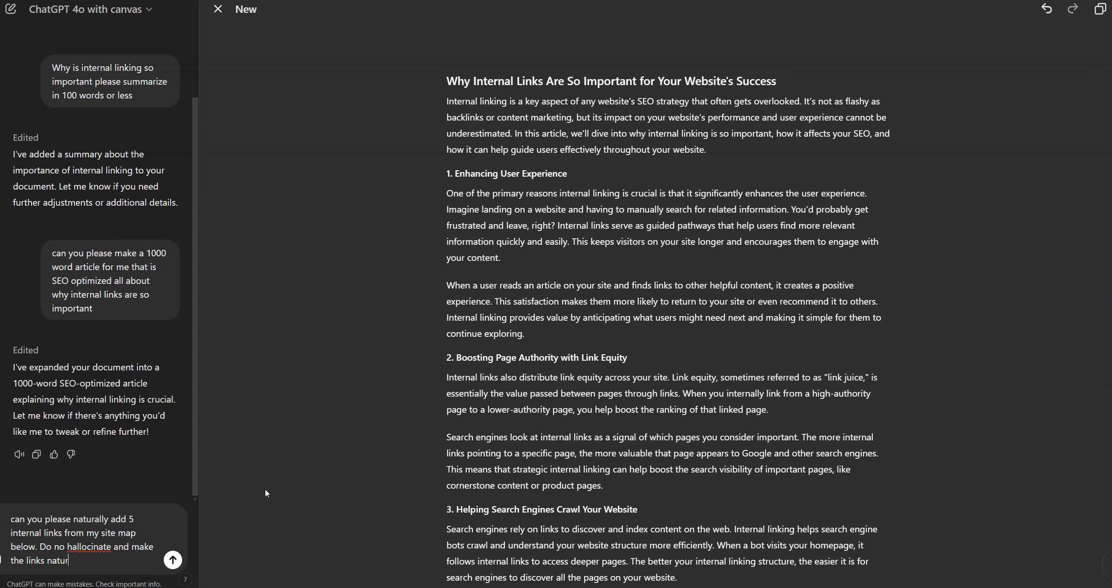
{"action": "type", "text": "links natural sounding within text. Do not"}
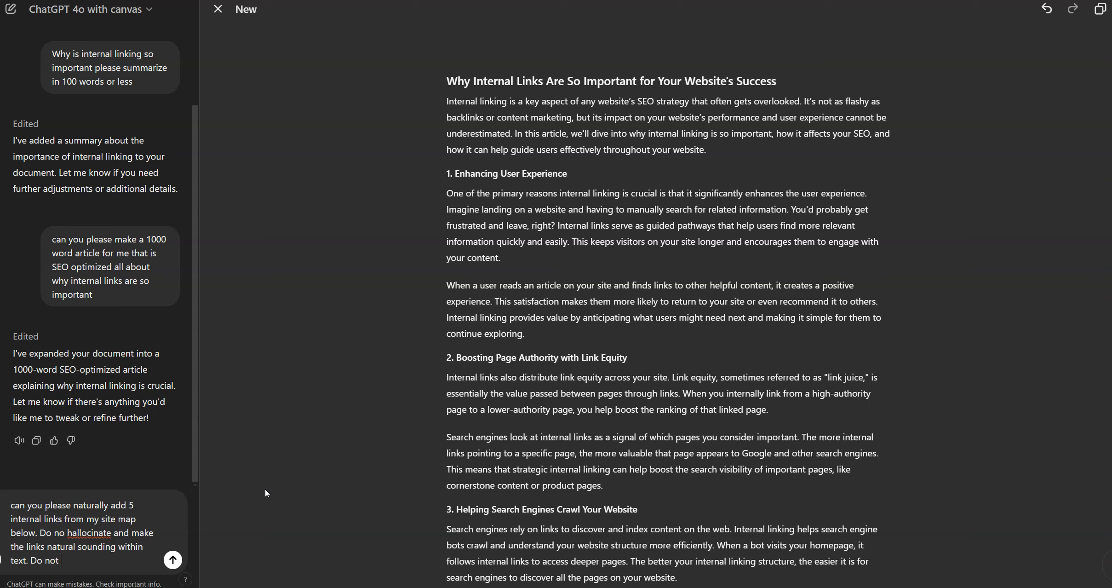
{"action": "type", "text": " say CLICK HERE TO THIS L"}
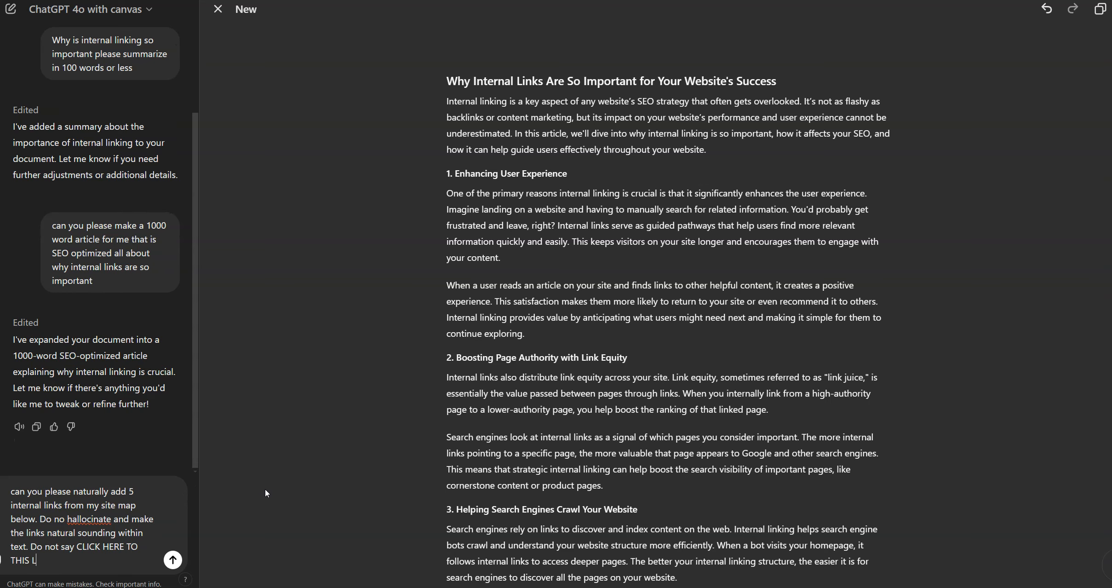
{"action": "type", "text": "INK"}
{"action": "key", "text": "shift+Return"}
{"action": "key", "text": "shift+Return"}
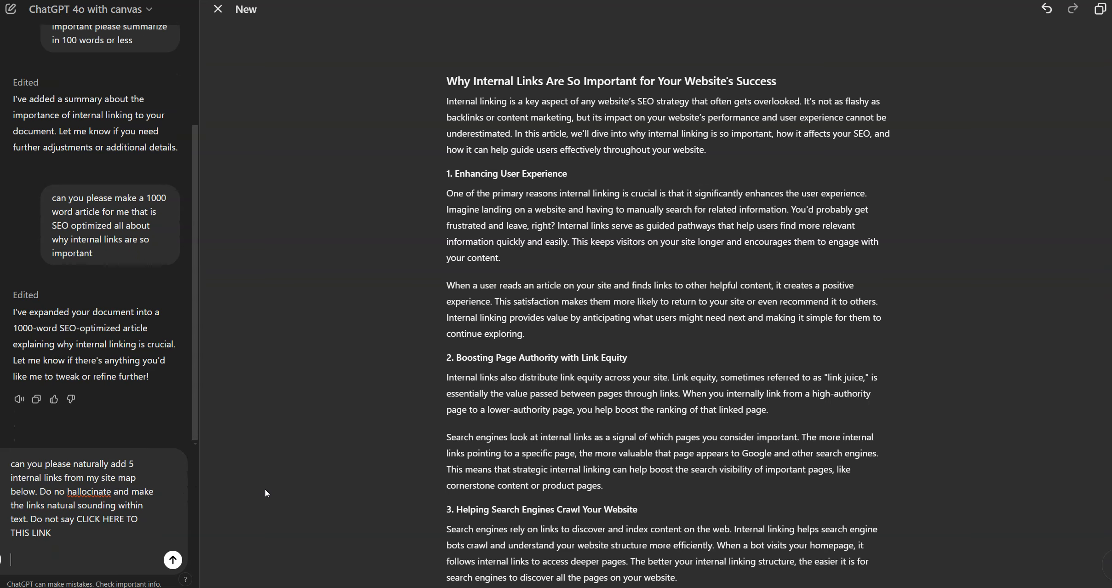
- Paste the runciblecontent.com sitemap URLs below the prompt's instructions and correct the misspelled word to "hallucinate"
{"action": "key", "text": "ctrl+v"}
{"action": "scroll", "coordinate": [54, 517], "scroll_direction": "up", "scroll_amount": 2}
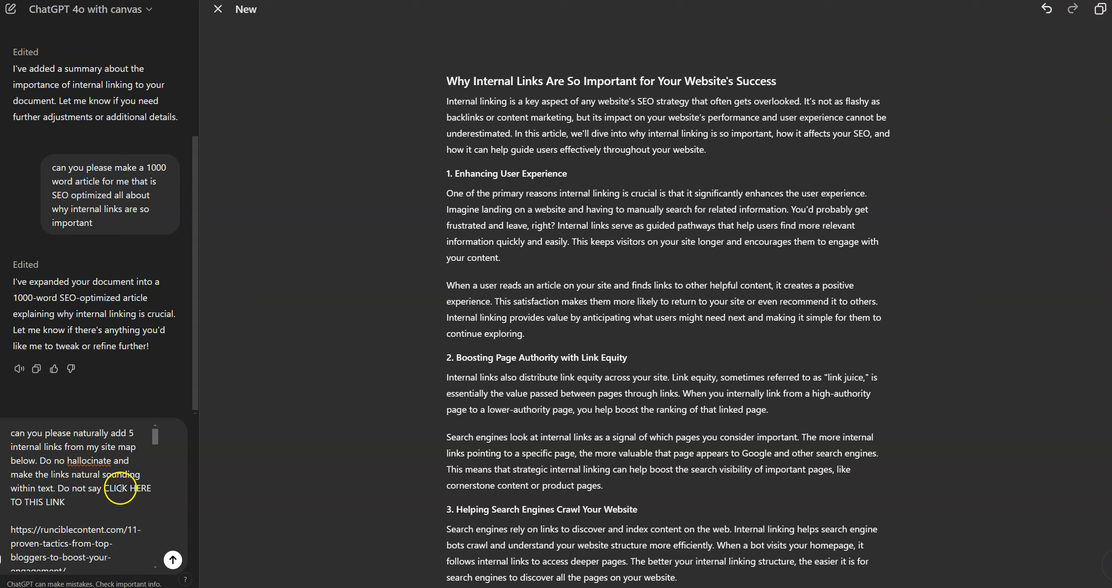
{"action": "scroll", "coordinate": [85, 490], "scroll_direction": "down", "scroll_amount": 2}
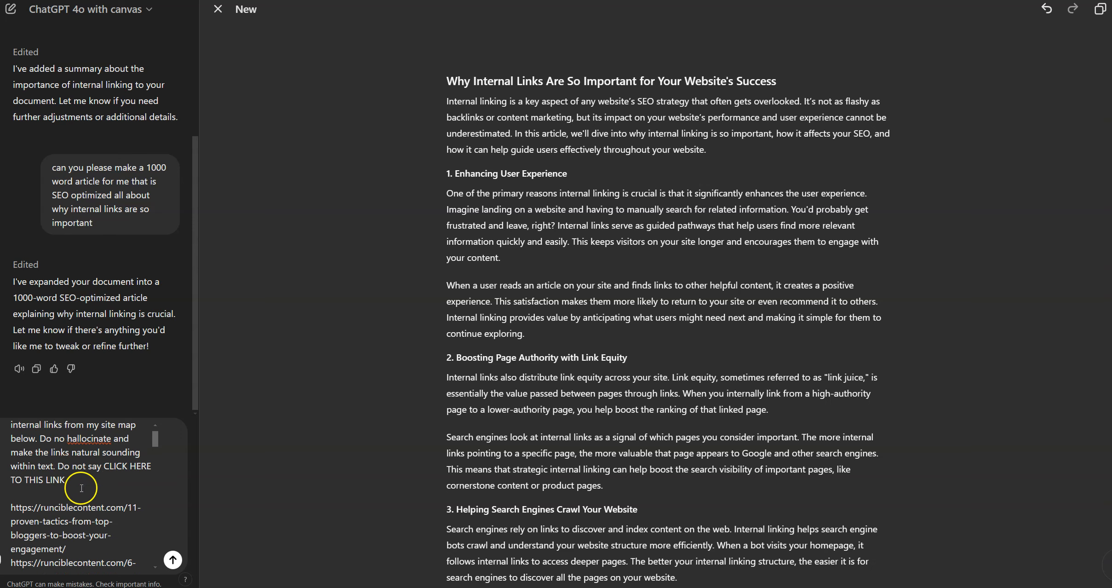
{"action": "scroll", "coordinate": [69, 493], "scroll_direction": "up", "scroll_amount": 2}
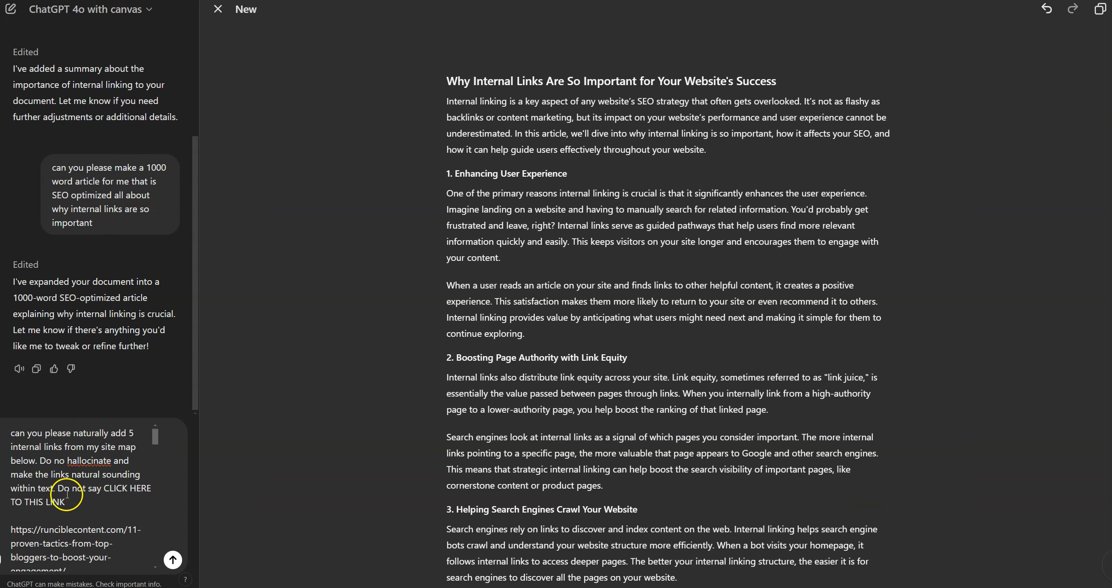
{"action": "right_click", "coordinate": [84, 460]}
{"action": "left_click", "coordinate": [139, 259]}
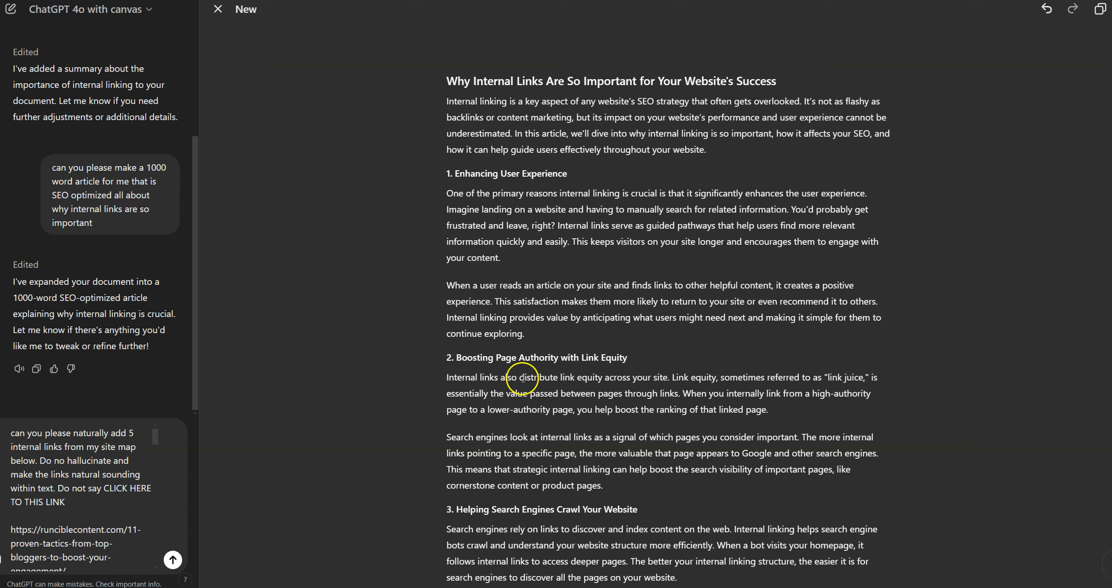
{"action": "left_click_drag", "start_coordinate": [520, 378], "coordinate": [607, 377]}
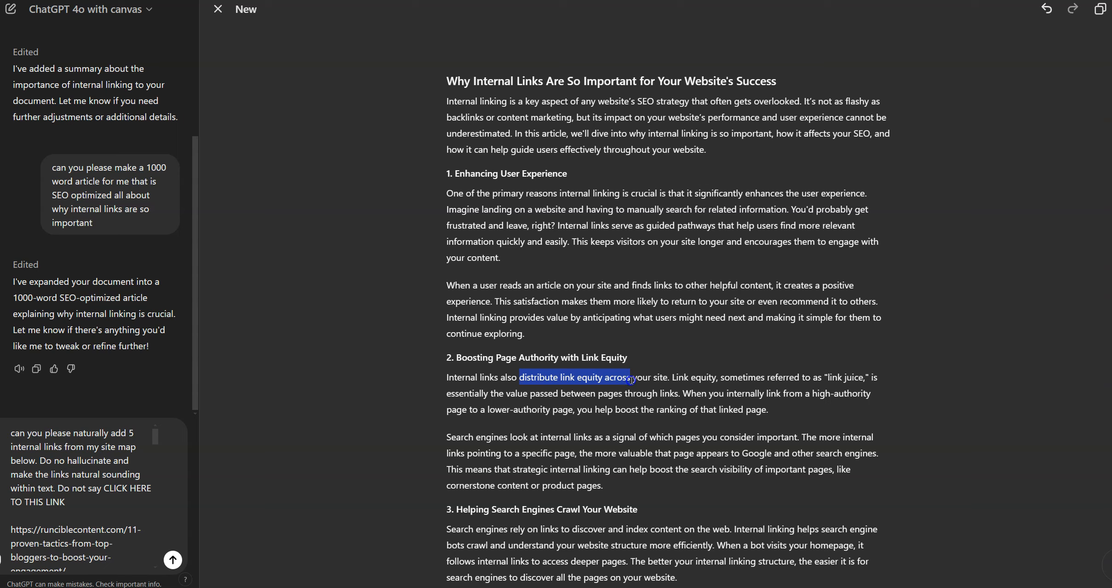
{"action": "left_click_drag", "start_coordinate": [631, 380], "coordinate": [631, 380]}
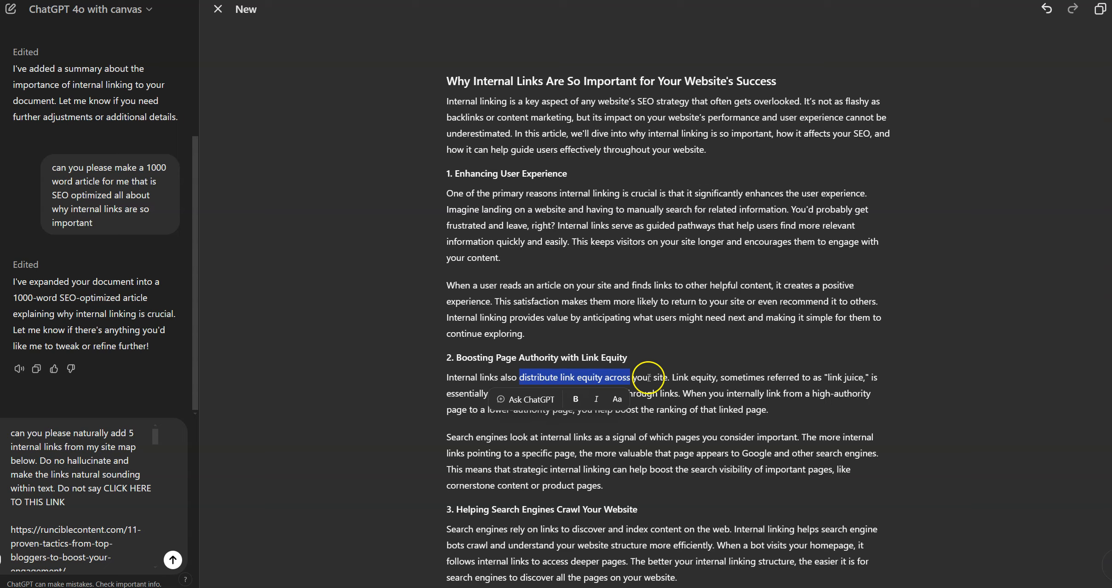
{"action": "left_click_drag", "start_coordinate": [659, 380], "coordinate": [657, 380]}
{"action": "left_click", "coordinate": [678, 377]}
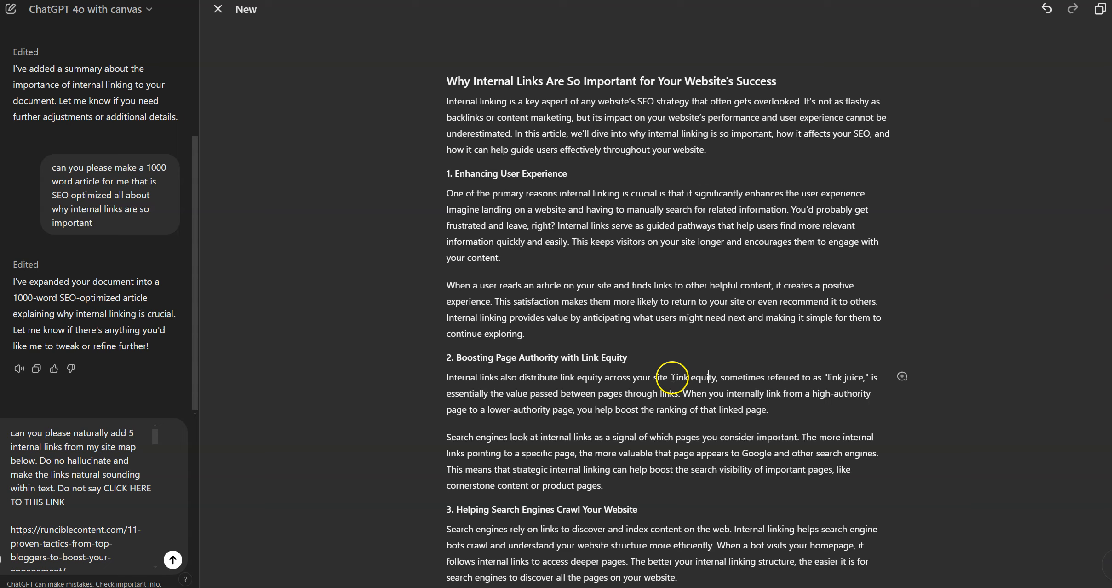
{"action": "left_click_drag", "start_coordinate": [485, 376], "coordinate": [637, 377]}
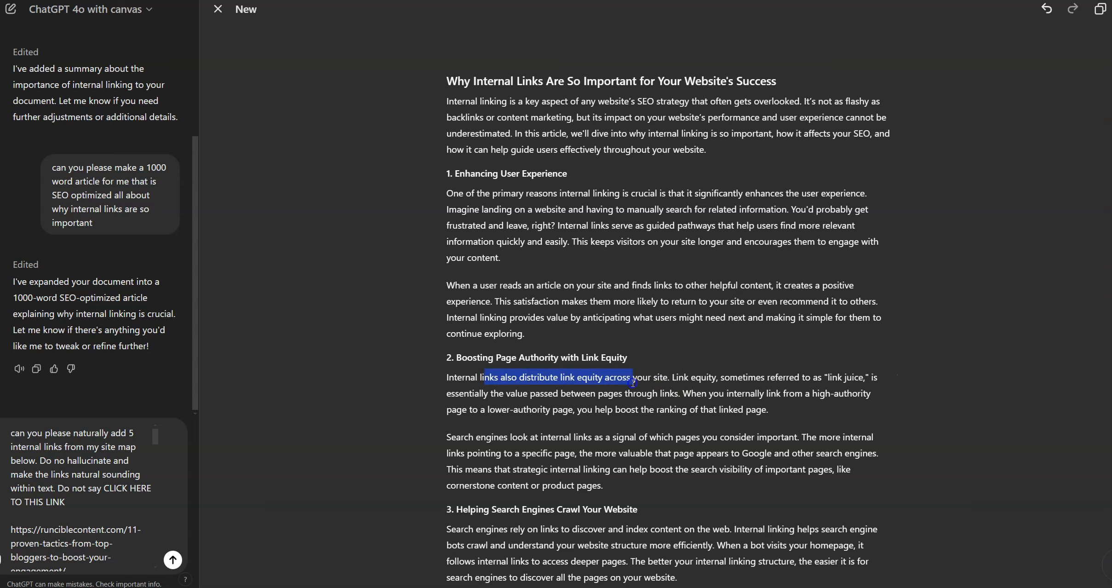
{"action": "left_click", "coordinate": [760, 399]}
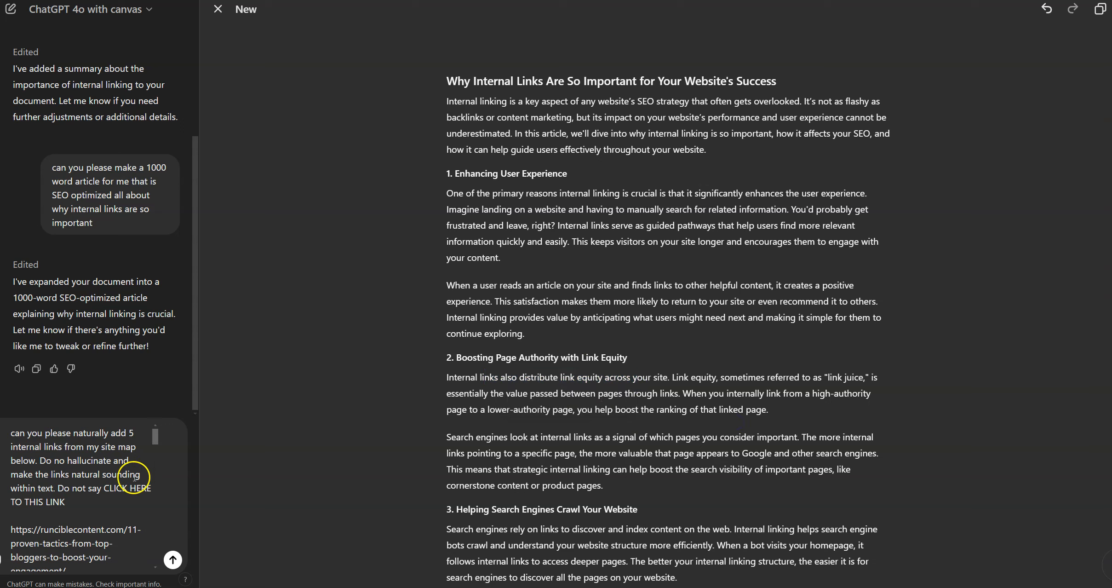
- Look through the full list of pasted sitemap URLs in the unsent prompt
{"action": "scroll", "coordinate": [68, 497], "scroll_direction": "down", "scroll_amount": 4}
{"action": "scroll", "coordinate": [58, 525], "scroll_direction": "up", "scroll_amount": 3}
{"action": "scroll", "coordinate": [58, 526], "scroll_direction": "down", "scroll_amount": 5}
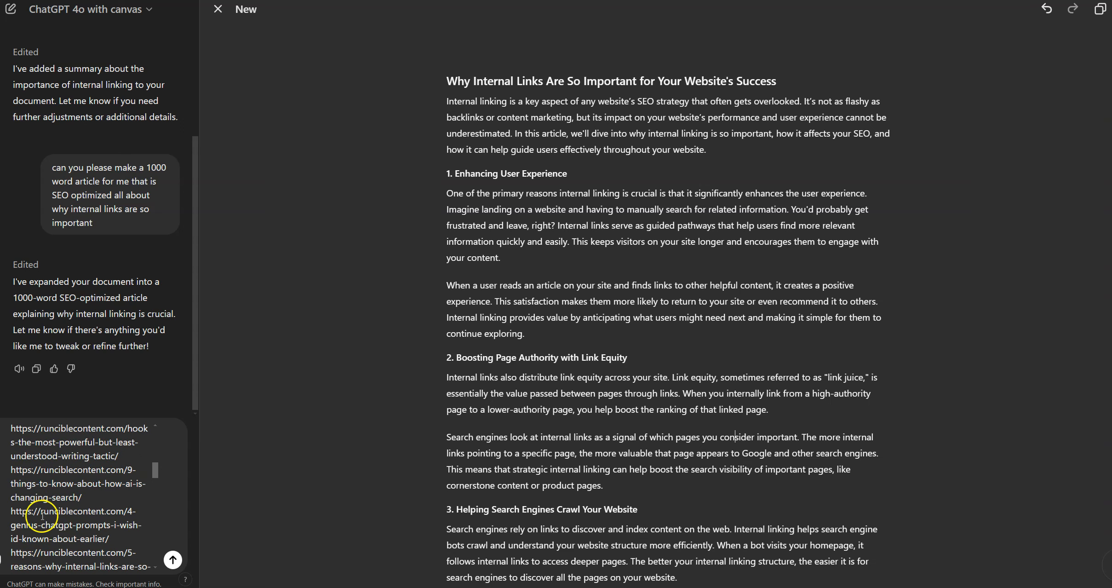
{"action": "scroll", "coordinate": [52, 517], "scroll_direction": "down", "scroll_amount": 6}
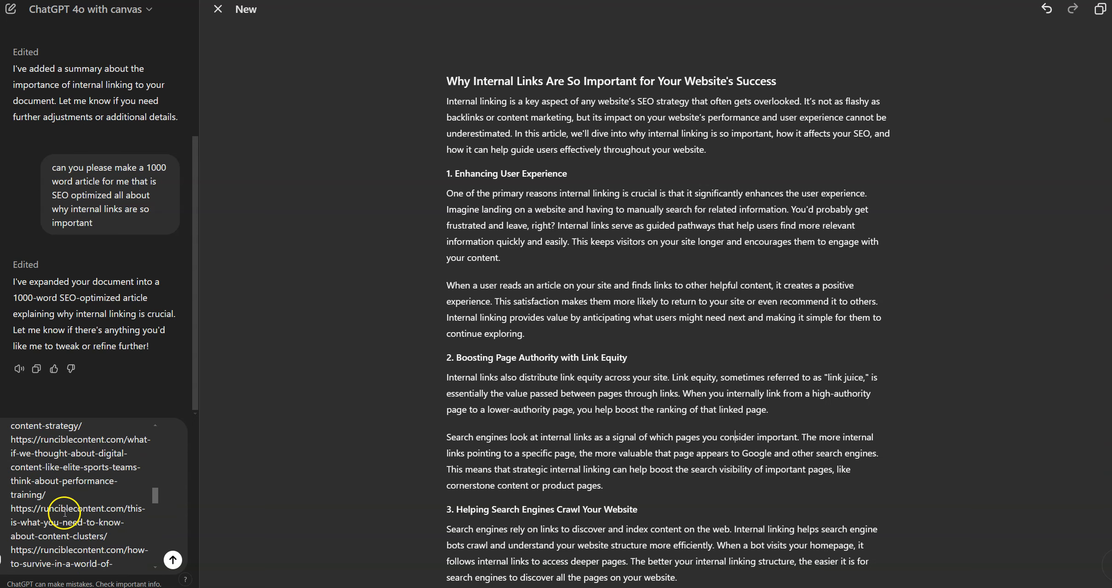
{"action": "scroll", "coordinate": [65, 512], "scroll_direction": "down", "scroll_amount": 6}
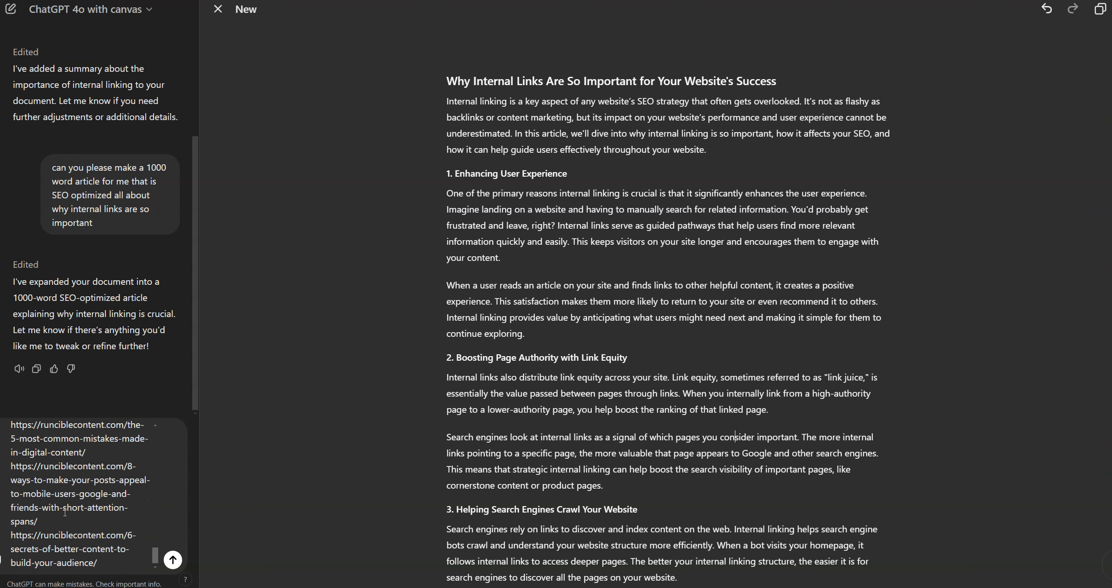
{"action": "scroll", "coordinate": [63, 510], "scroll_direction": "down", "scroll_amount": 1}
{"action": "scroll", "coordinate": [48, 546], "scroll_direction": "up", "scroll_amount": 10}
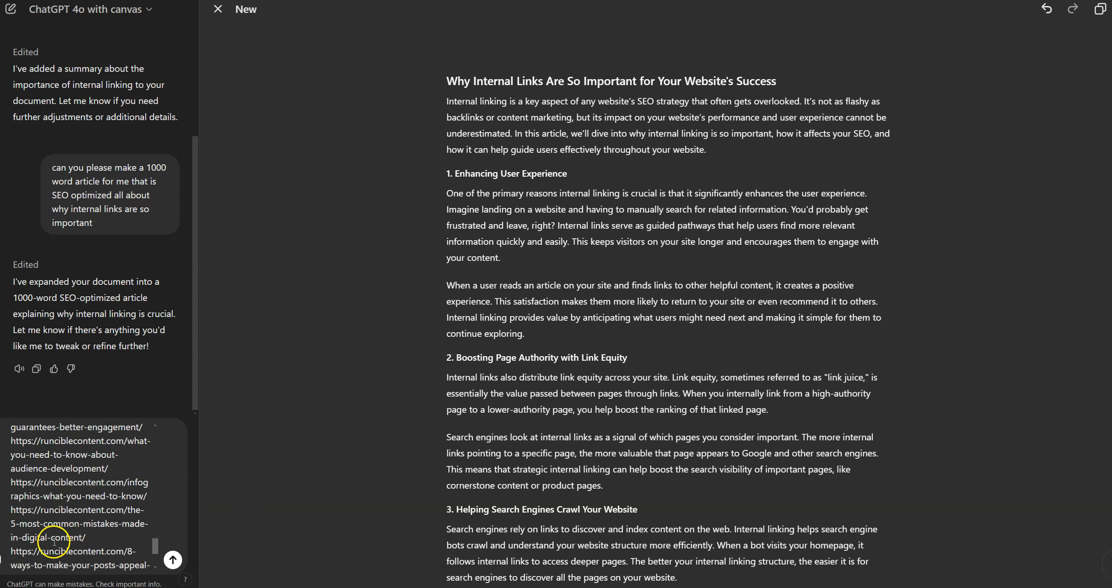
{"action": "scroll", "coordinate": [68, 531], "scroll_direction": "up", "scroll_amount": 10}
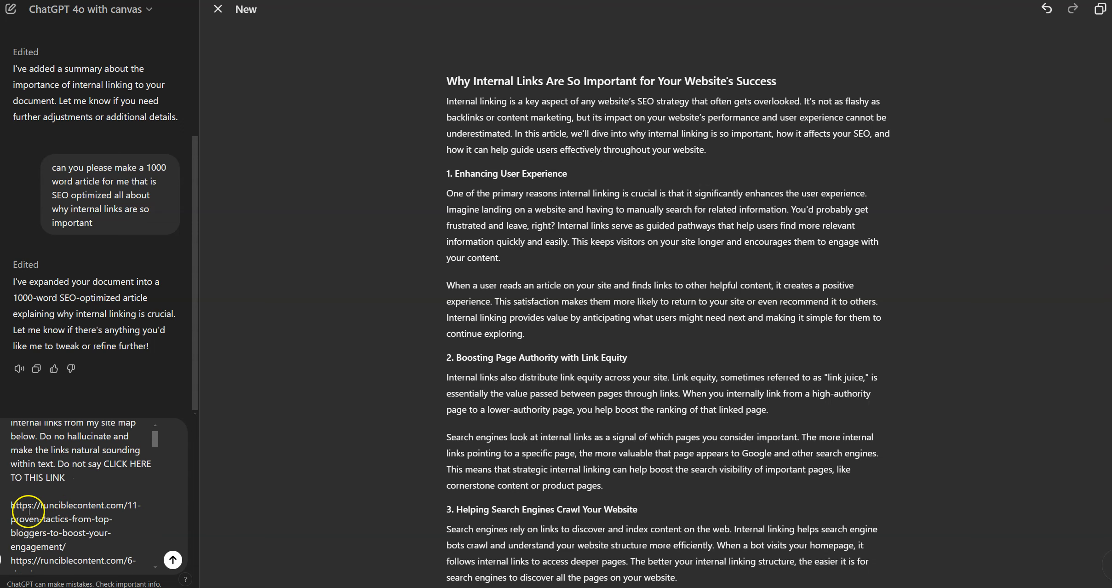
{"action": "scroll", "coordinate": [58, 535], "scroll_direction": "down", "scroll_amount": 8}
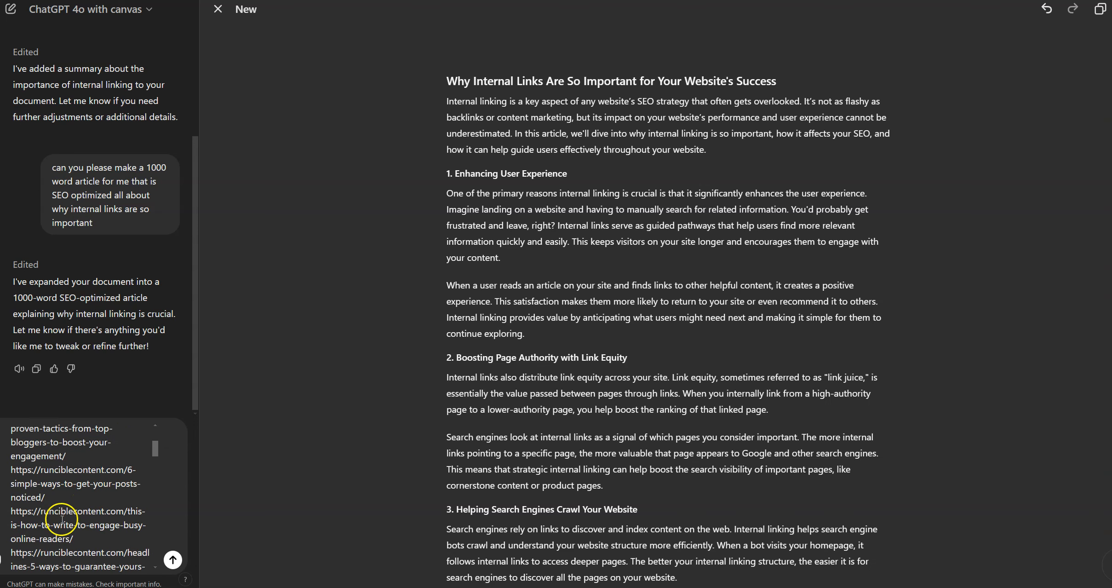
{"action": "scroll", "coordinate": [71, 491], "scroll_direction": "down", "scroll_amount": 3}
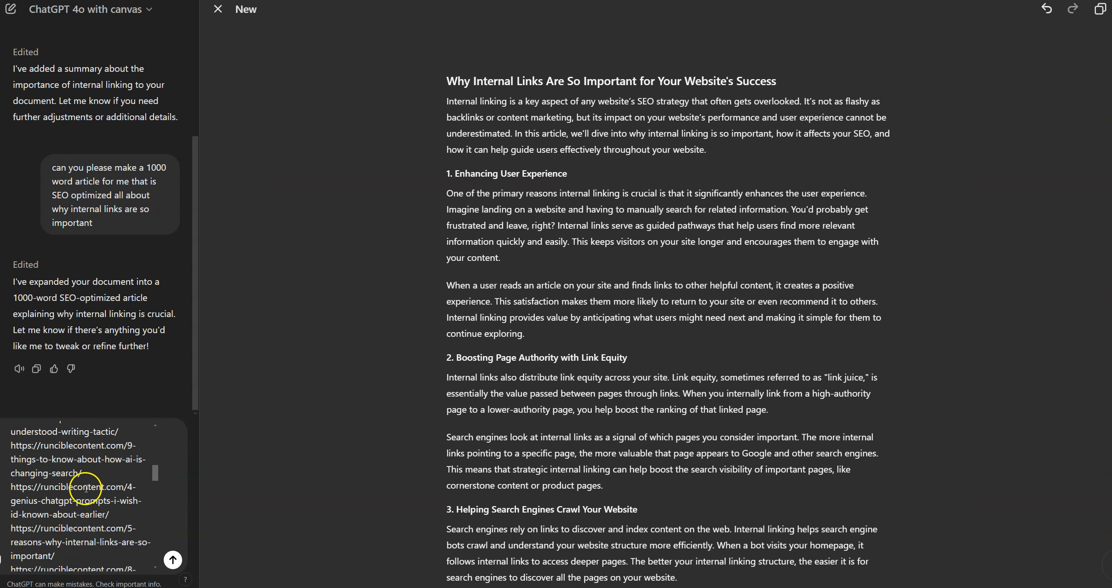
{"action": "scroll", "coordinate": [40, 520], "scroll_direction": "down", "scroll_amount": 8}
{"action": "scroll", "coordinate": [66, 502], "scroll_direction": "down", "scroll_amount": 3}
{"action": "scroll", "coordinate": [645, 294], "scroll_direction": "down", "scroll_amount": 8}
{"action": "scroll", "coordinate": [620, 483], "scroll_direction": "down", "scroll_amount": 5}
{"action": "scroll", "coordinate": [607, 437], "scroll_direction": "up", "scroll_amount": 13}
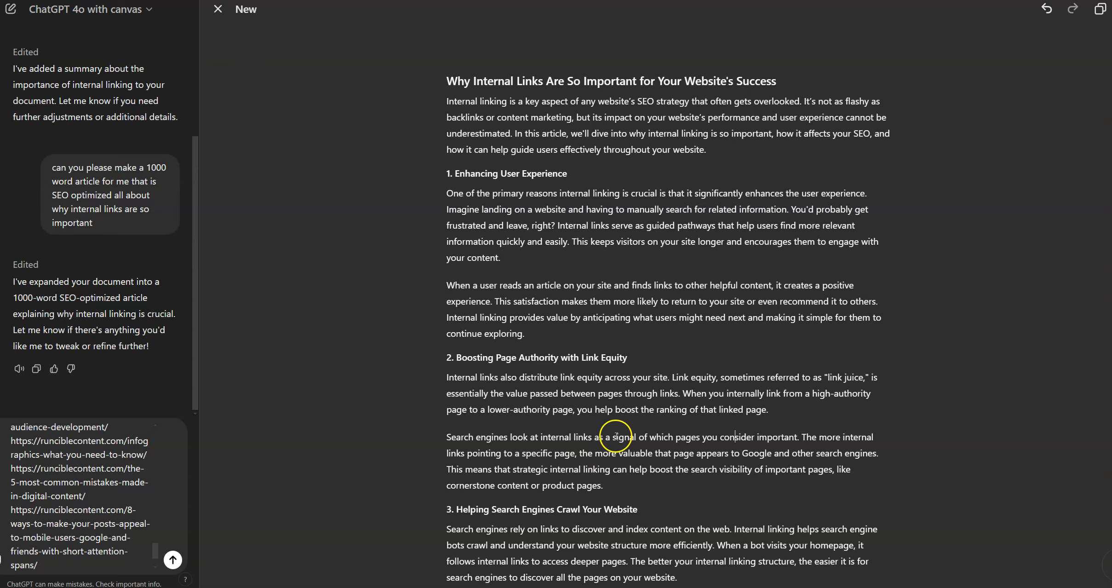
- Submit the prompt with the sitemap URLs so that five internal links are added to the article
{"action": "scroll", "coordinate": [617, 436], "scroll_direction": "down", "scroll_amount": 20}
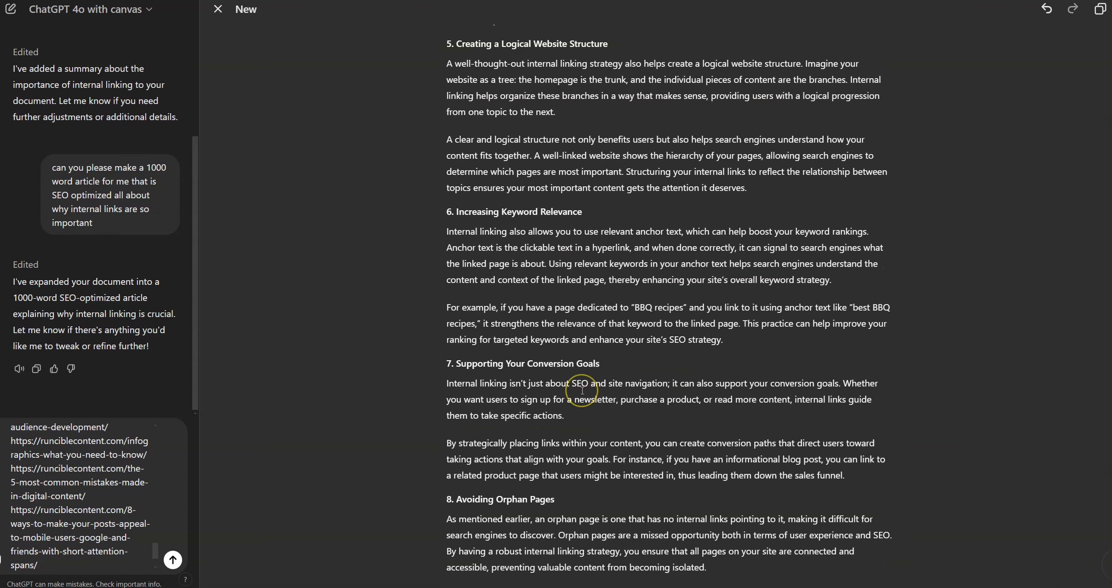
{"action": "scroll", "coordinate": [582, 390], "scroll_direction": "up", "scroll_amount": 4}
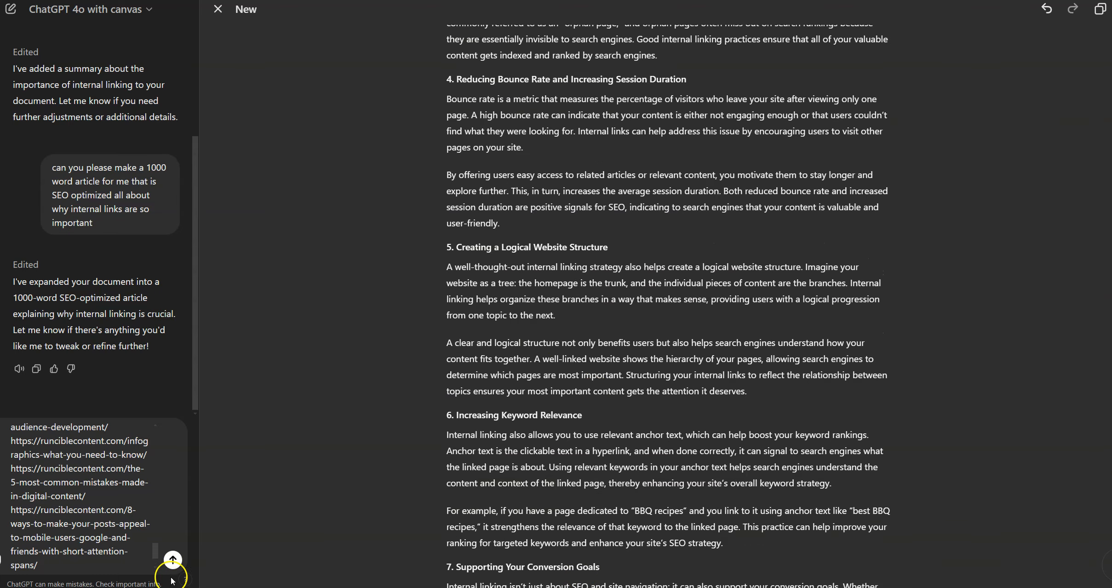
{"action": "left_click", "coordinate": [173, 559]}
{"action": "scroll", "coordinate": [161, 368], "scroll_direction": "up", "scroll_amount": 3}
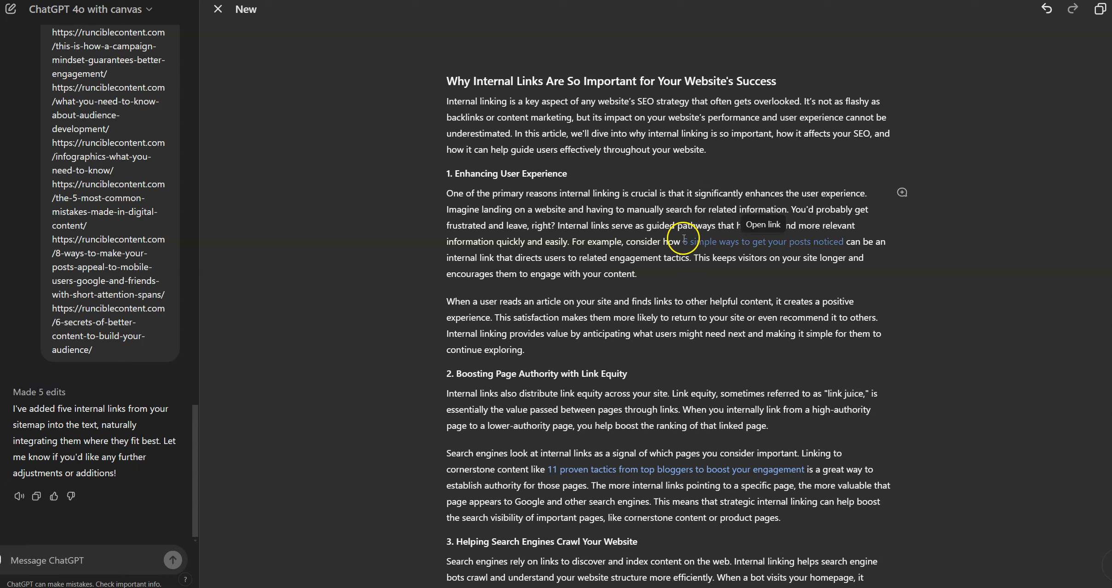
- Open the "6 simple ways to get your posts noticed" link in the Enhancing User Experience section to check its target page
{"action": "left_click_drag", "start_coordinate": [592, 242], "coordinate": [893, 121]}
{"action": "left_click", "coordinate": [801, 288]}
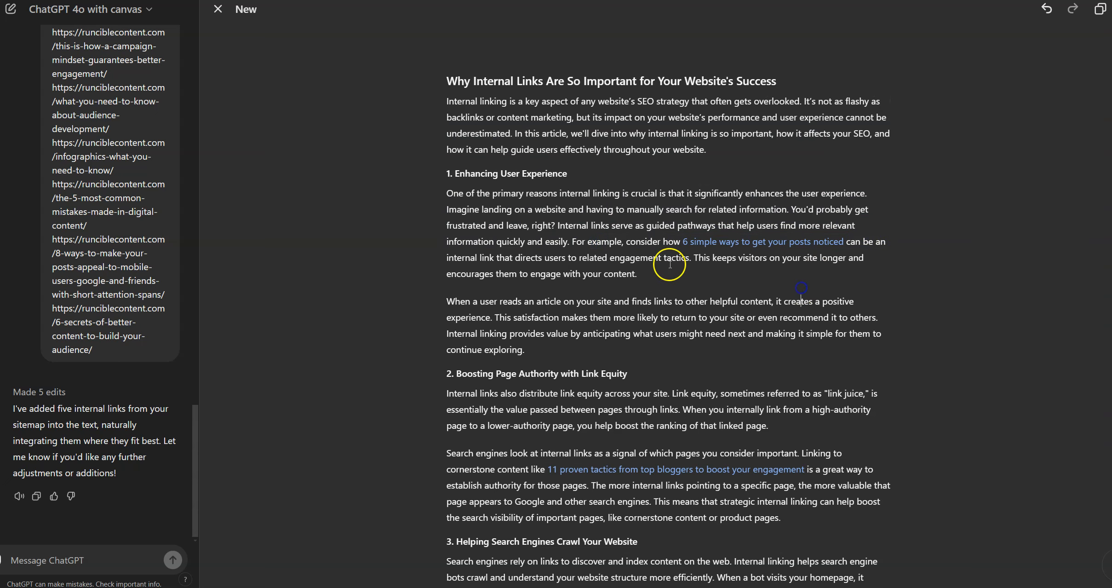
{"action": "left_click", "coordinate": [721, 243]}
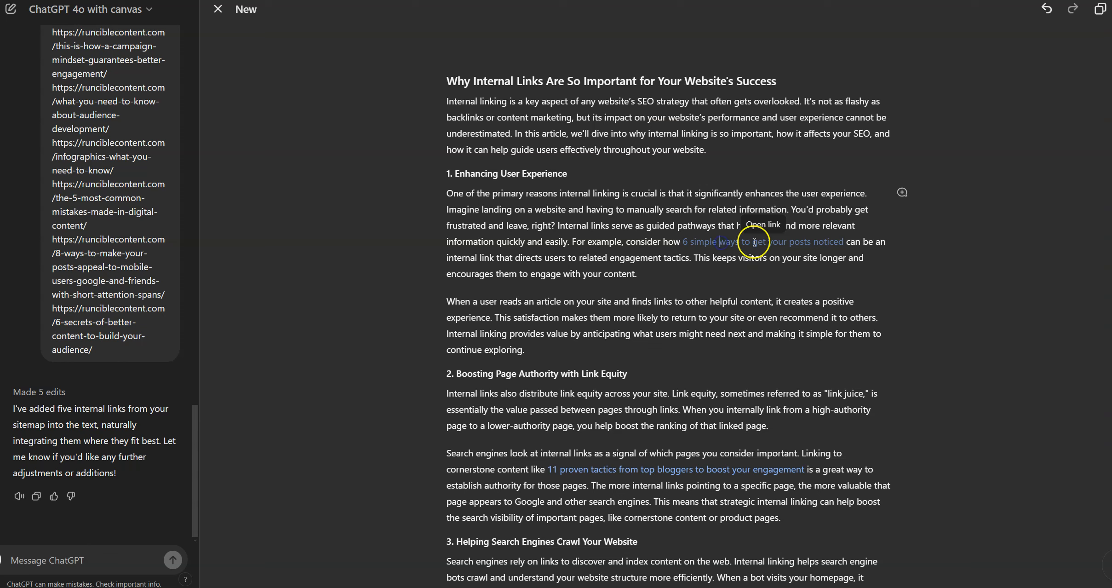
{"action": "left_click_drag", "start_coordinate": [684, 242], "coordinate": [826, 243]}
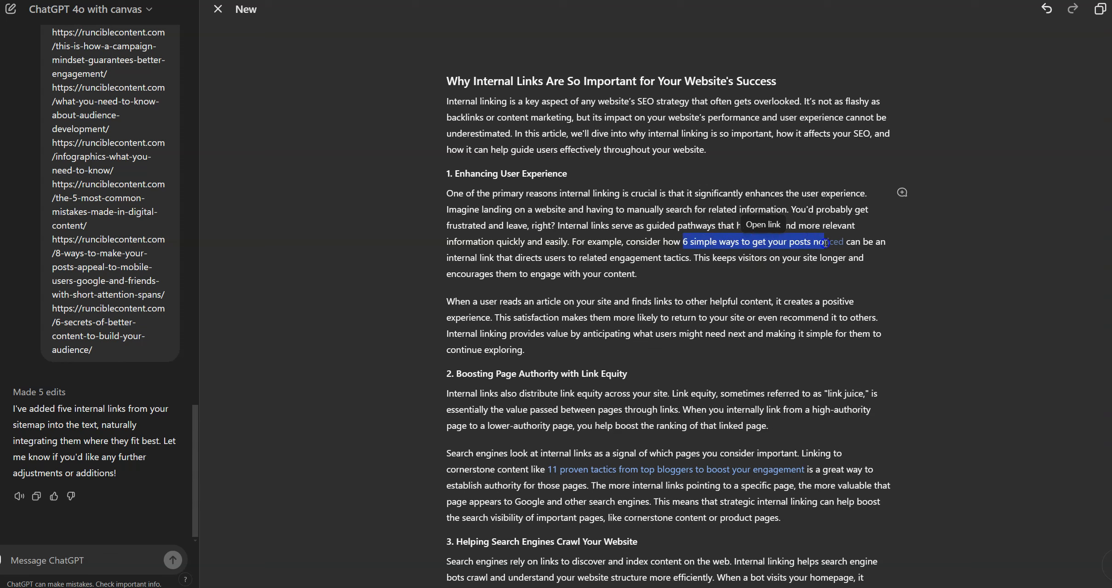
{"action": "left_click", "coordinate": [714, 240]}
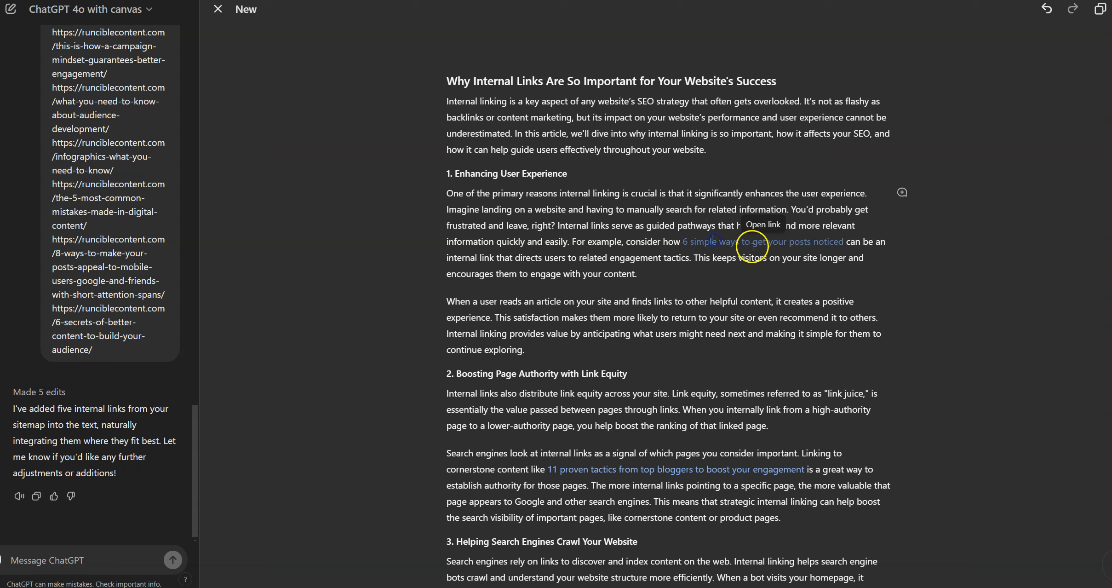
{"action": "left_click", "coordinate": [767, 227]}
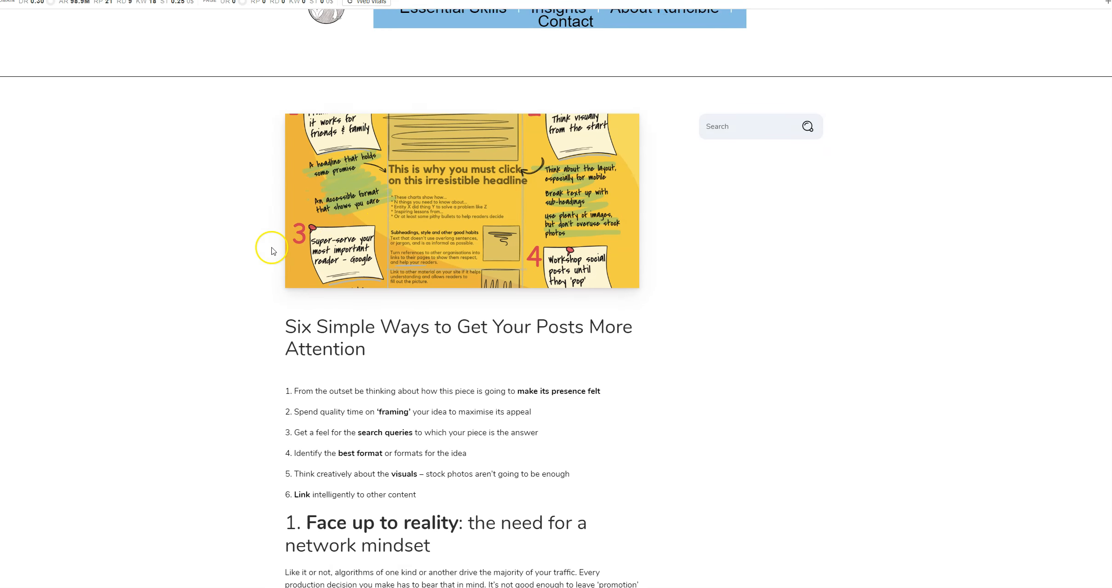
- Skim the opened post "Six Simple Ways to Get Your Posts More Attention" to confirm that it matches the link
{"action": "scroll", "coordinate": [272, 250], "scroll_direction": "down", "scroll_amount": 6}
{"action": "scroll", "coordinate": [266, 248], "scroll_direction": "up", "scroll_amount": 10}
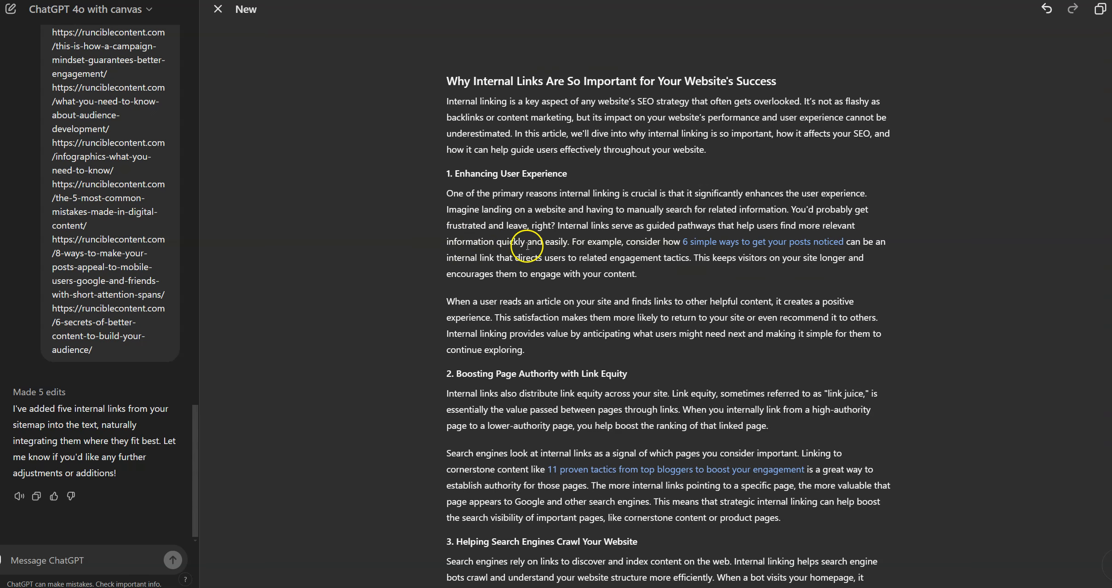
- Return to the ChatGPT canvas and examine the inserted internal links from the Enhancing User Experience section through to the Conclusion
{"action": "scroll", "coordinate": [528, 246], "scroll_direction": "down", "scroll_amount": 4}
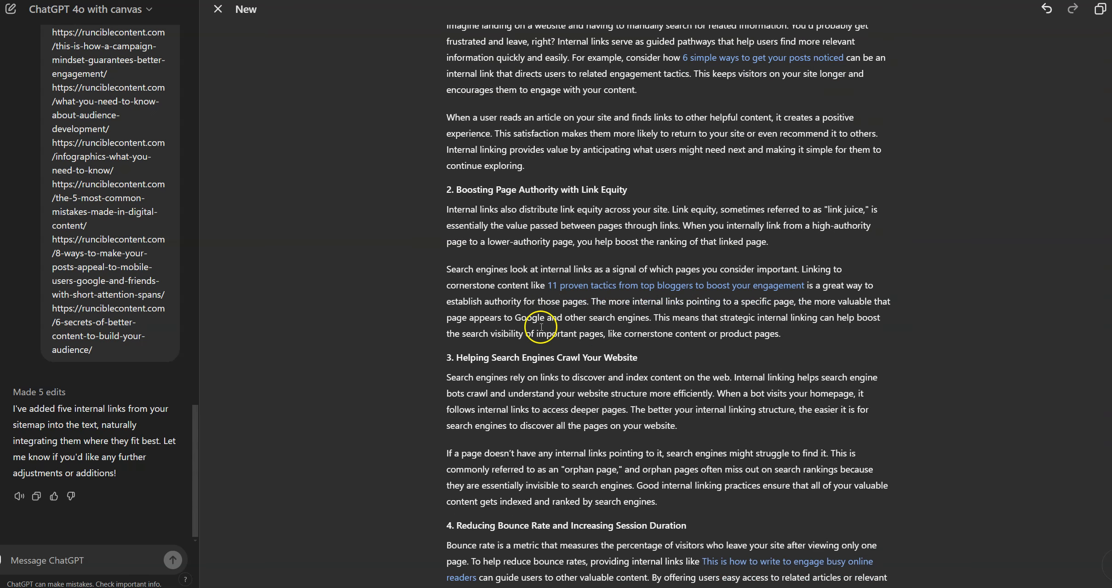
{"action": "scroll", "coordinate": [584, 297], "scroll_direction": "down", "scroll_amount": 7}
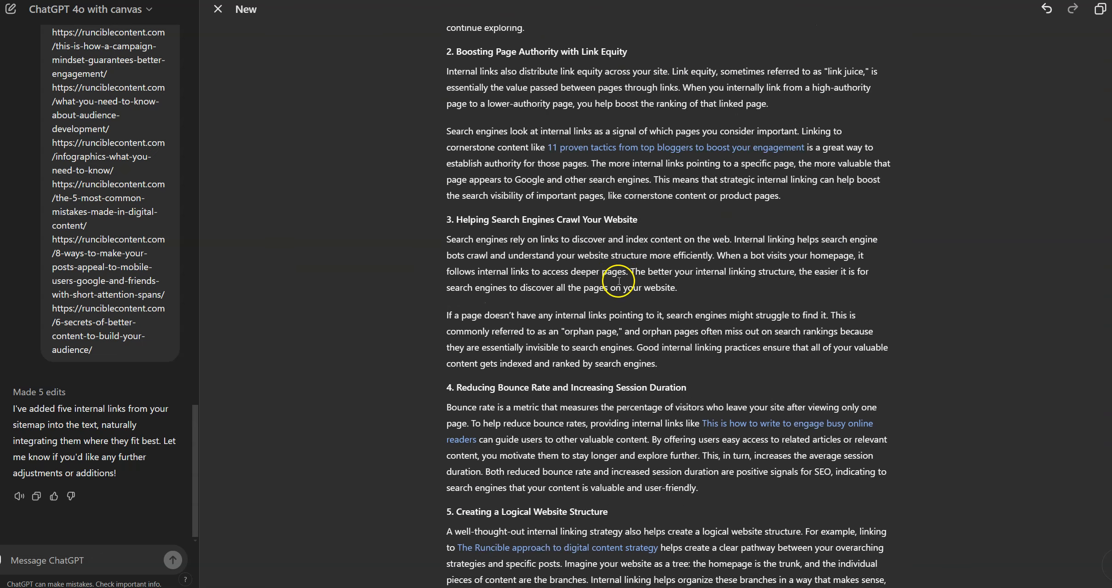
{"action": "scroll", "coordinate": [580, 251], "scroll_direction": "up", "scroll_amount": 5}
{"action": "scroll", "coordinate": [584, 266], "scroll_direction": "up", "scroll_amount": 9}
{"action": "scroll", "coordinate": [511, 260], "scroll_direction": "down", "scroll_amount": 15}
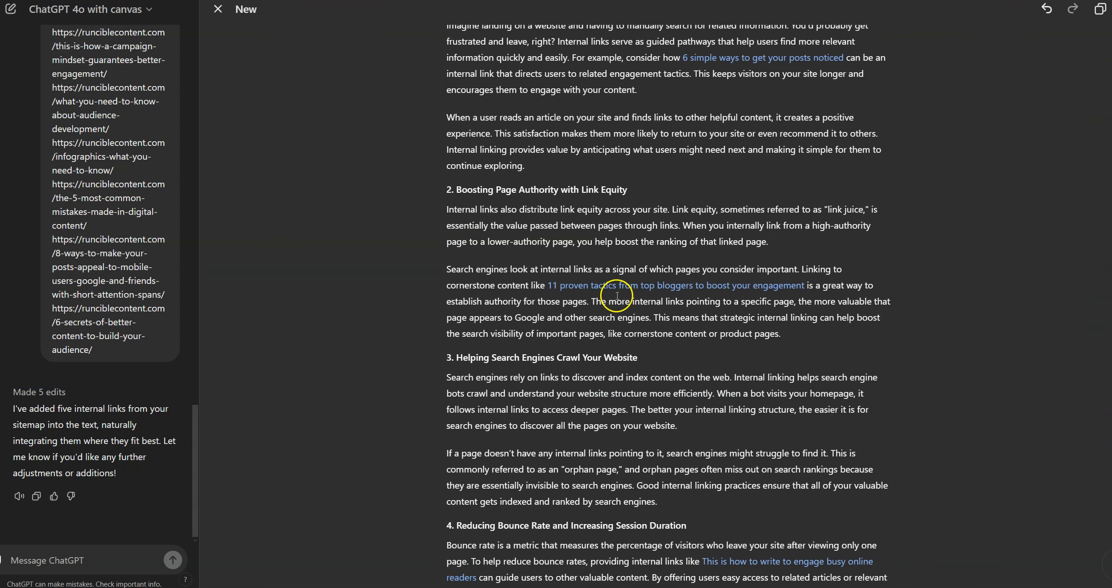
{"action": "scroll", "coordinate": [589, 236], "scroll_direction": "down", "scroll_amount": 15}
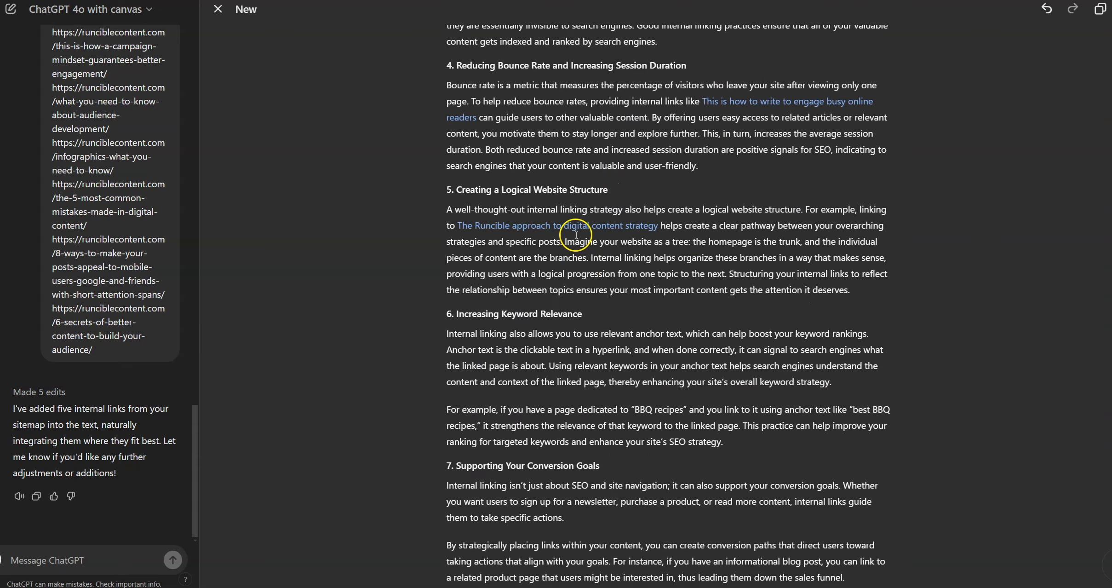
{"action": "scroll", "coordinate": [637, 249], "scroll_direction": "down", "scroll_amount": 4}
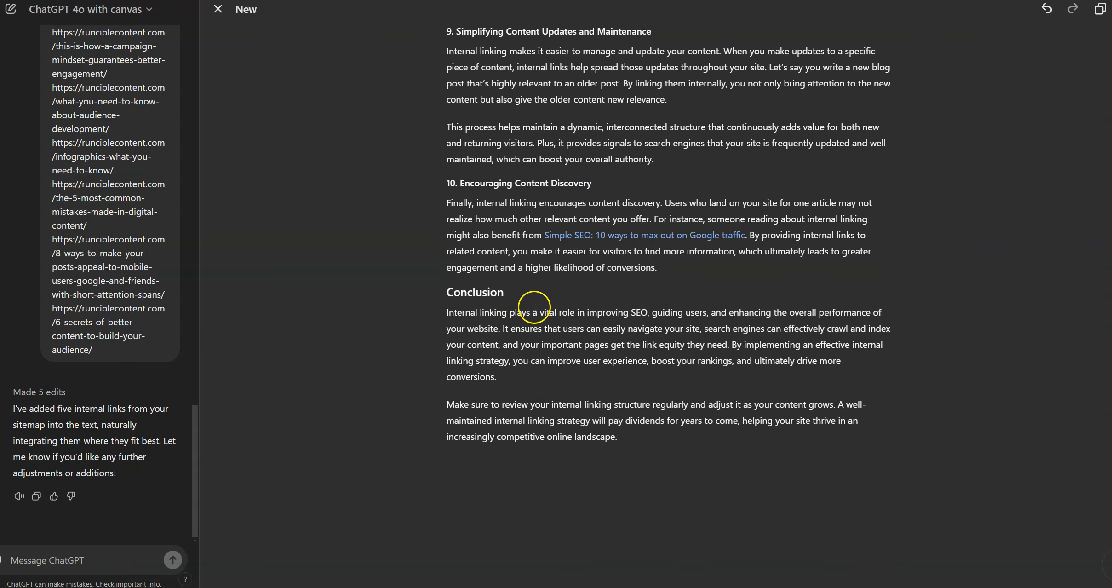
{"action": "scroll", "coordinate": [460, 276], "scroll_direction": "up", "scroll_amount": 5}
{"action": "scroll", "coordinate": [536, 368], "scroll_direction": "down", "scroll_amount": 3}
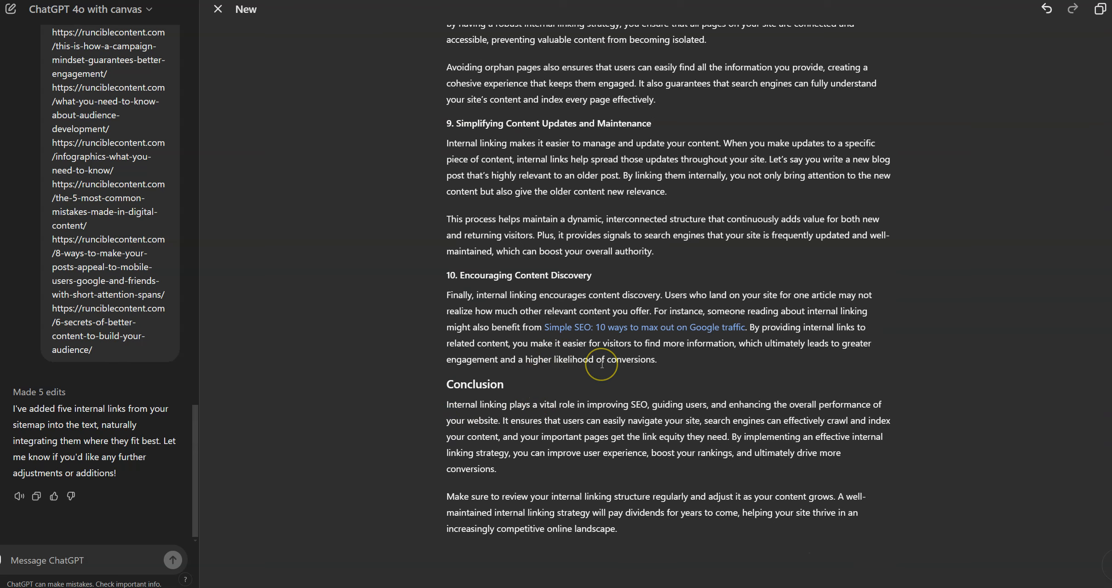
- Go back to the article's beginning and recheck how each link's anchor text fits its paragraph, down to Encouraging Content Discovery
{"action": "scroll", "coordinate": [602, 363], "scroll_direction": "up", "scroll_amount": 15}
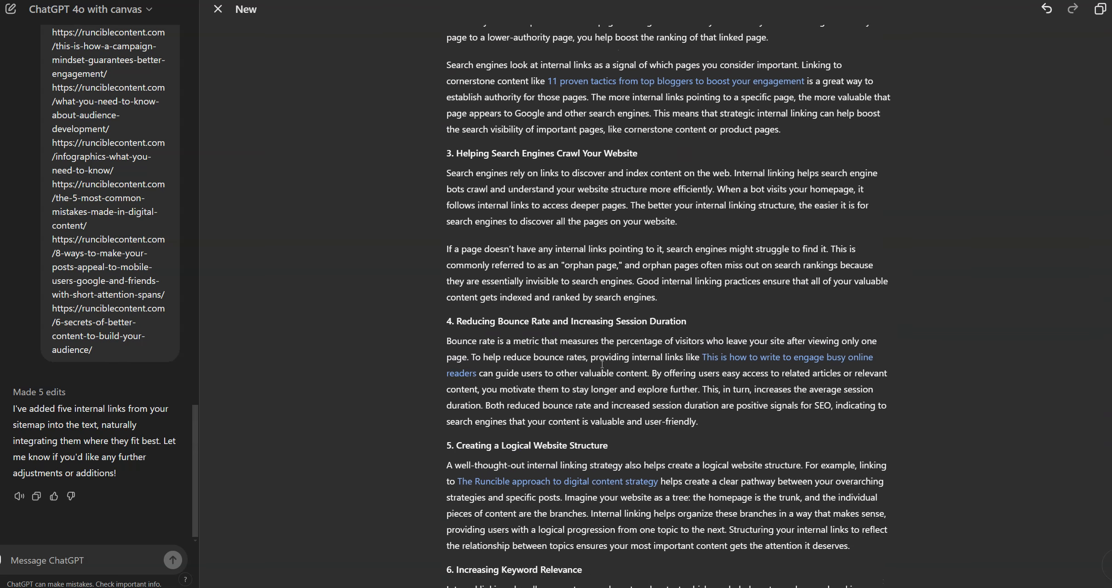
{"action": "scroll", "coordinate": [602, 364], "scroll_direction": "up", "scroll_amount": 2}
{"action": "scroll", "coordinate": [549, 312], "scroll_direction": "up", "scroll_amount": 8}
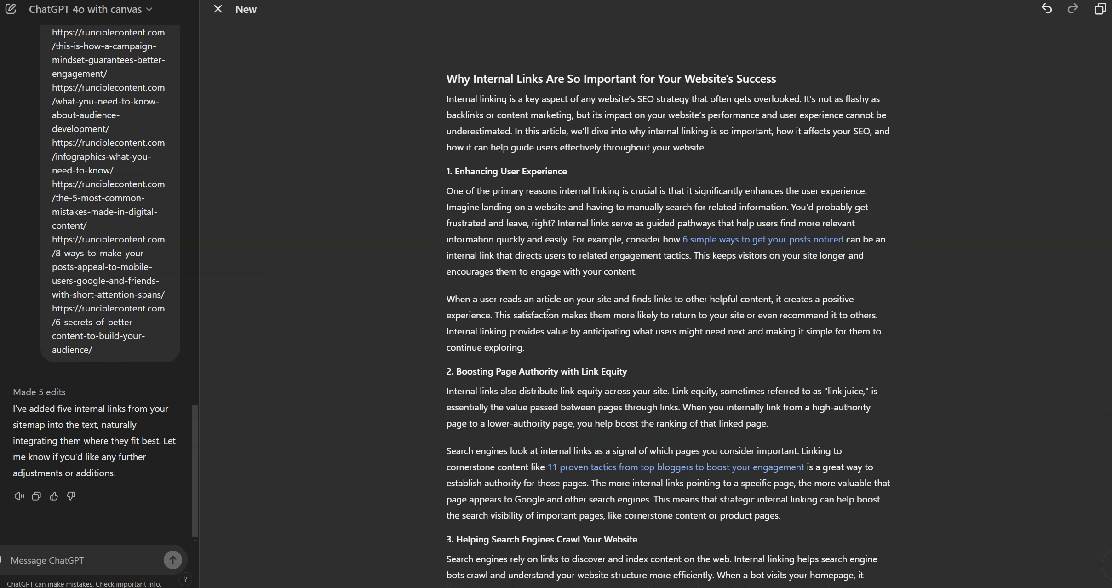
{"action": "scroll", "coordinate": [634, 355], "scroll_direction": "down", "scroll_amount": 9}
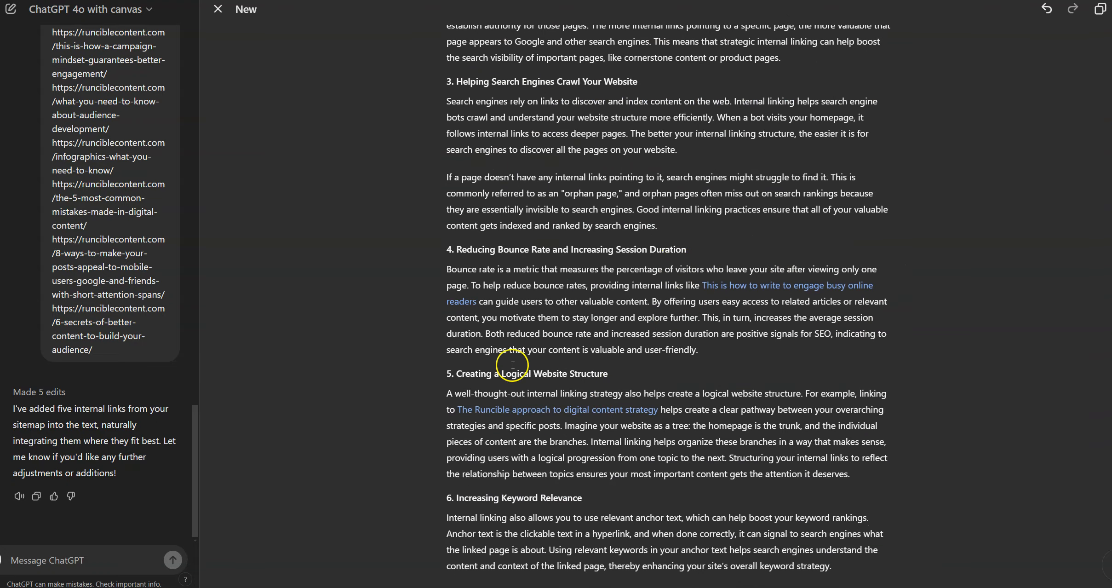
{"action": "scroll", "coordinate": [512, 365], "scroll_direction": "down", "scroll_amount": 2}
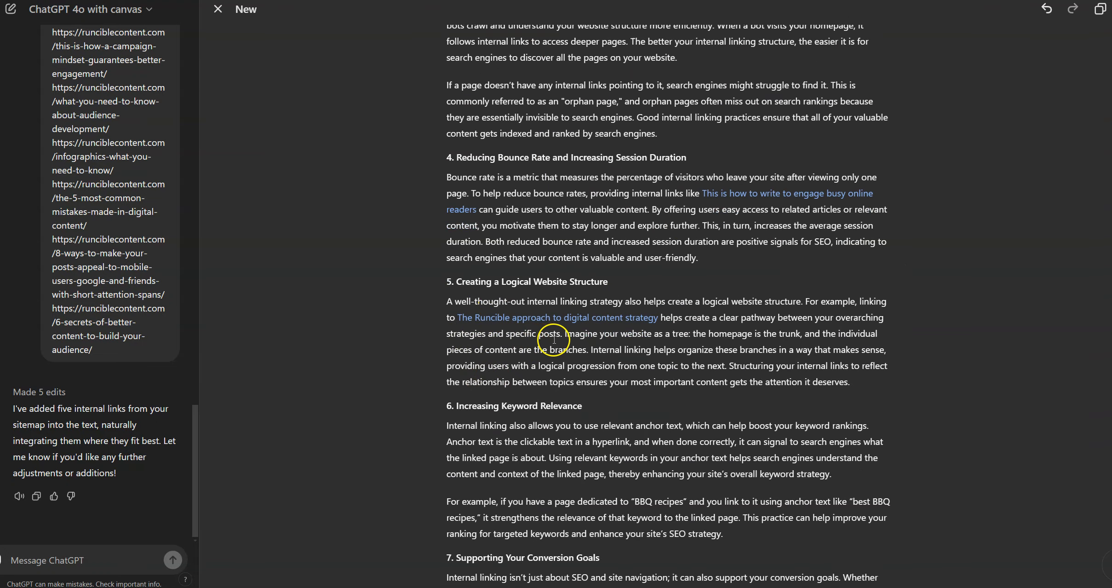
{"action": "scroll", "coordinate": [554, 339], "scroll_direction": "down", "scroll_amount": 12}
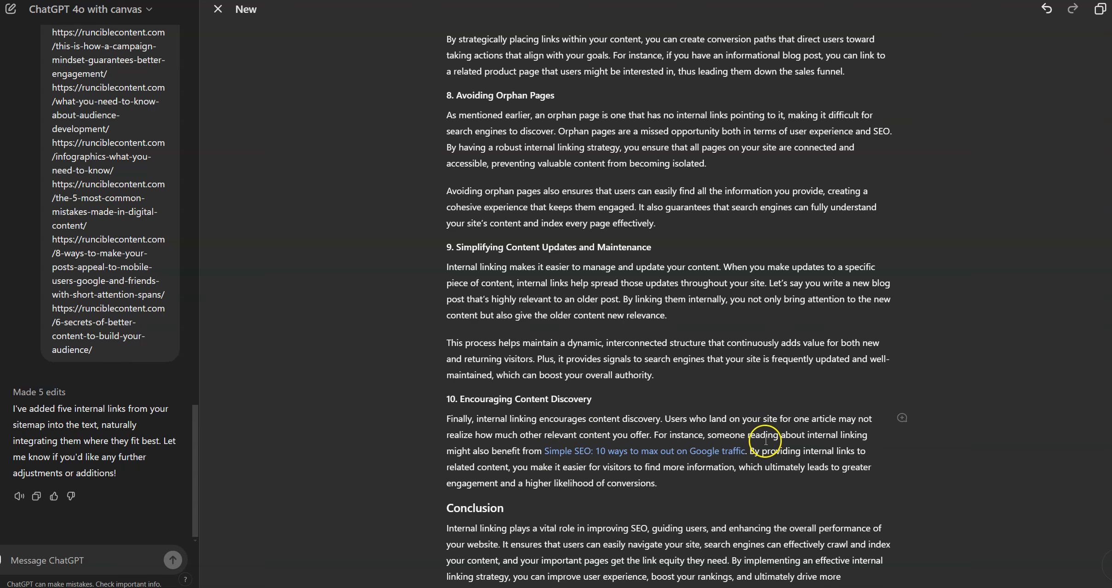
{"action": "scroll", "coordinate": [593, 455], "scroll_direction": "up", "scroll_amount": 5}
{"action": "scroll", "coordinate": [572, 437], "scroll_direction": "down", "scroll_amount": 7}
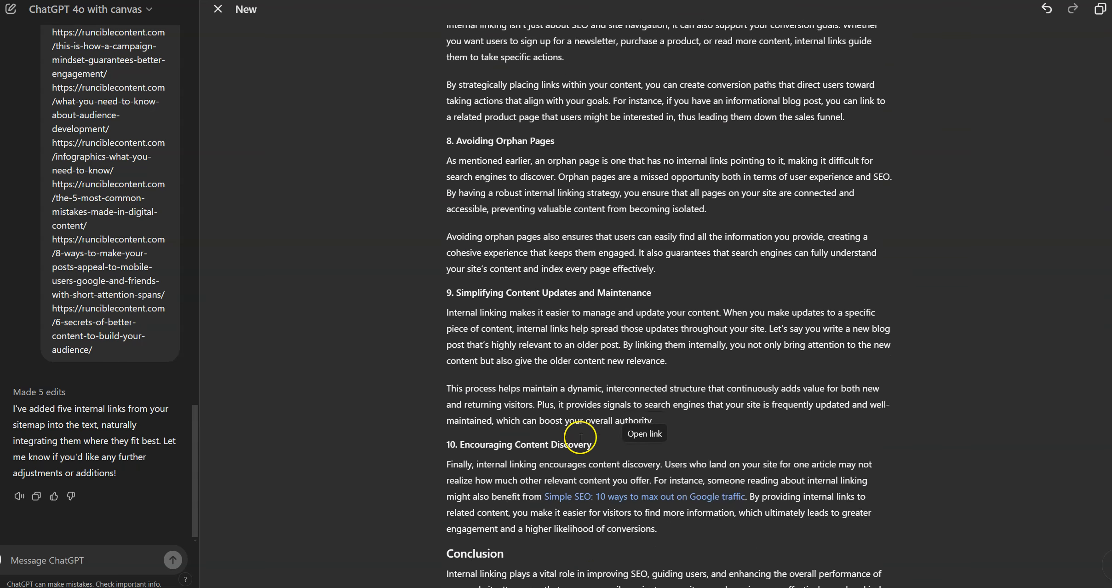
- Look over the sitemap URLs in the sent prompt and compare them with the links in the article's middle sections
{"action": "scroll", "coordinate": [105, 335], "scroll_direction": "up", "scroll_amount": 4}
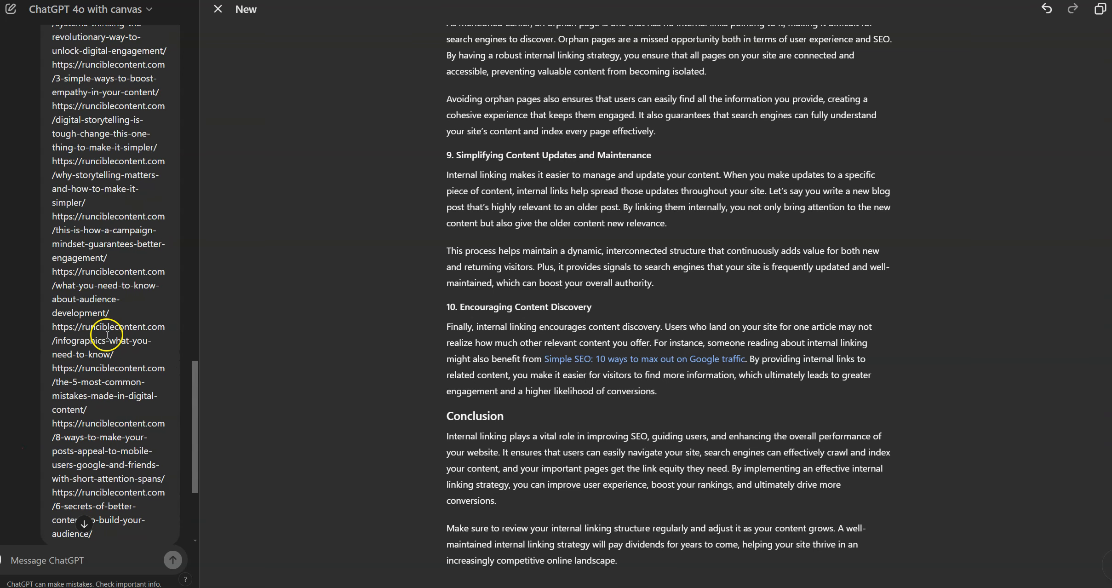
{"action": "scroll", "coordinate": [105, 335], "scroll_direction": "down", "scroll_amount": 3}
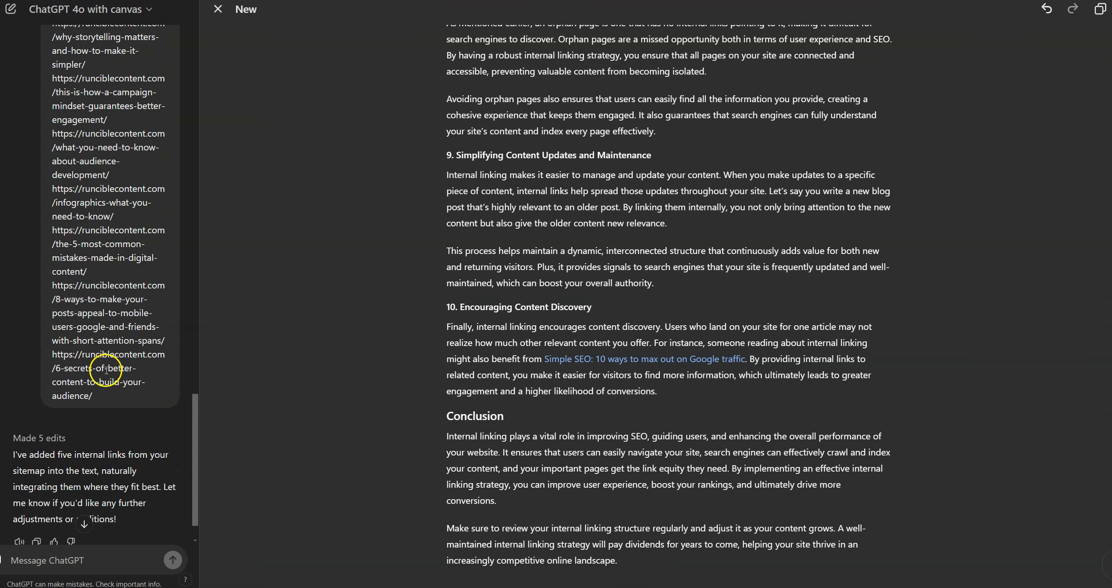
{"action": "scroll", "coordinate": [106, 370], "scroll_direction": "down", "scroll_amount": 1}
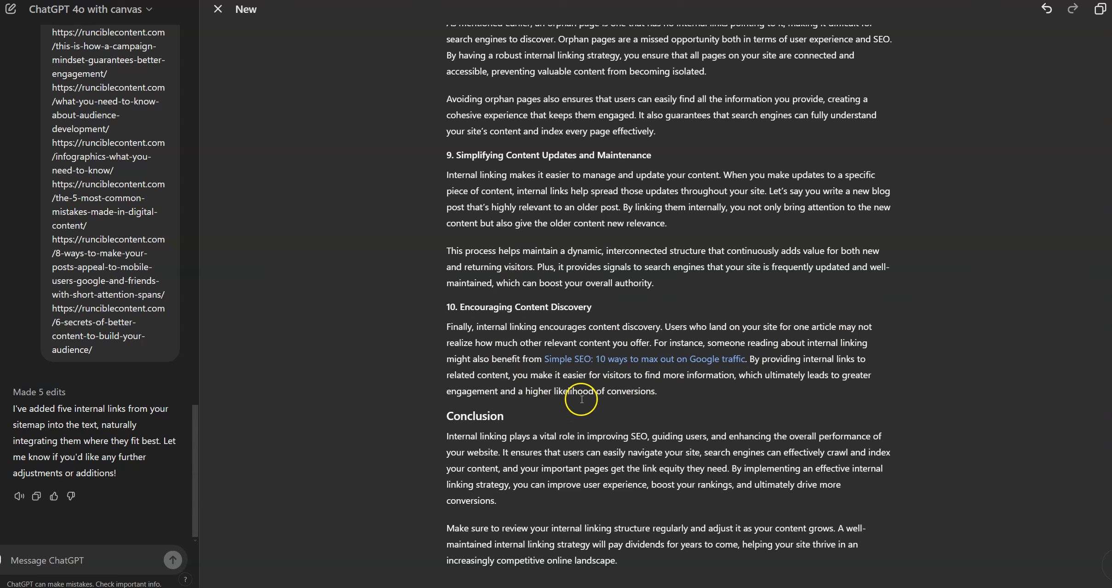
{"action": "scroll", "coordinate": [292, 328], "scroll_direction": "up", "scroll_amount": 15}
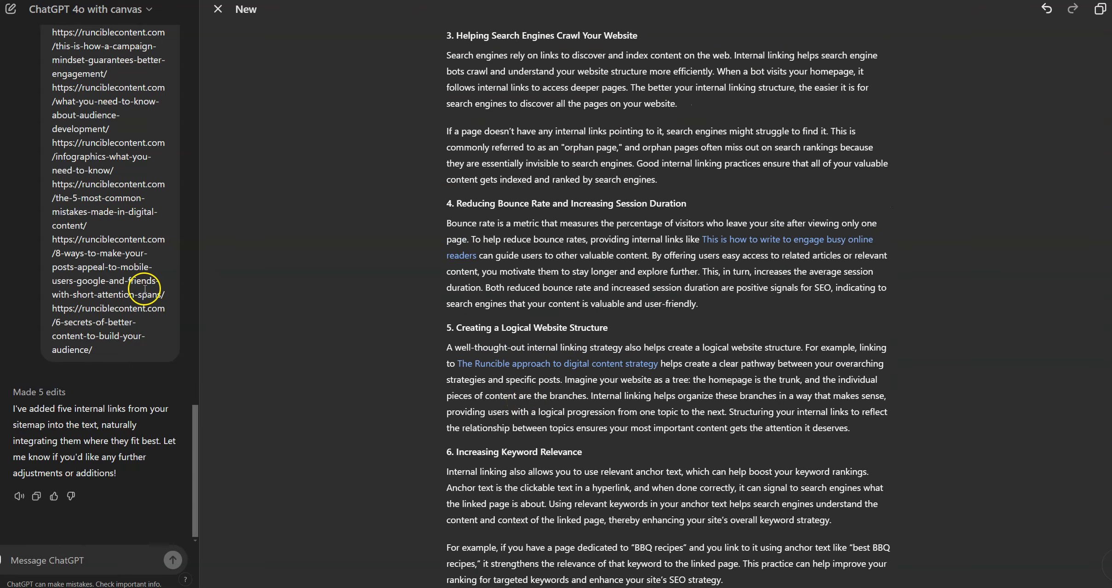
{"action": "scroll", "coordinate": [94, 253], "scroll_direction": "up", "scroll_amount": 5}
{"action": "scroll", "coordinate": [83, 207], "scroll_direction": "down", "scroll_amount": 5}
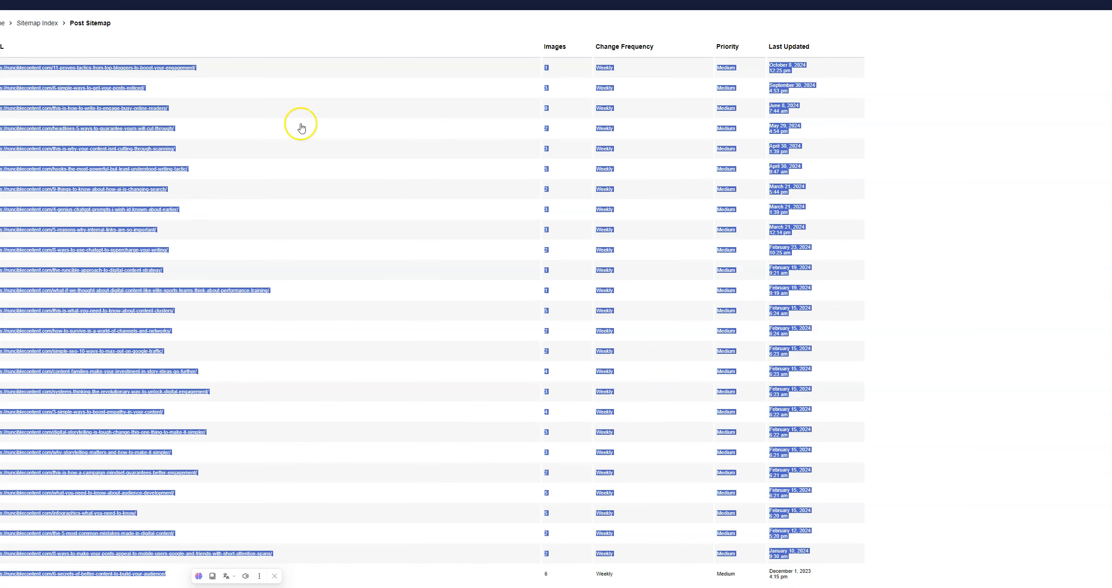
- Switch to the site's sitemap page, go up to the Sitemap Index and reopen post-sitemap.xml
{"action": "left_click", "coordinate": [257, 122]}
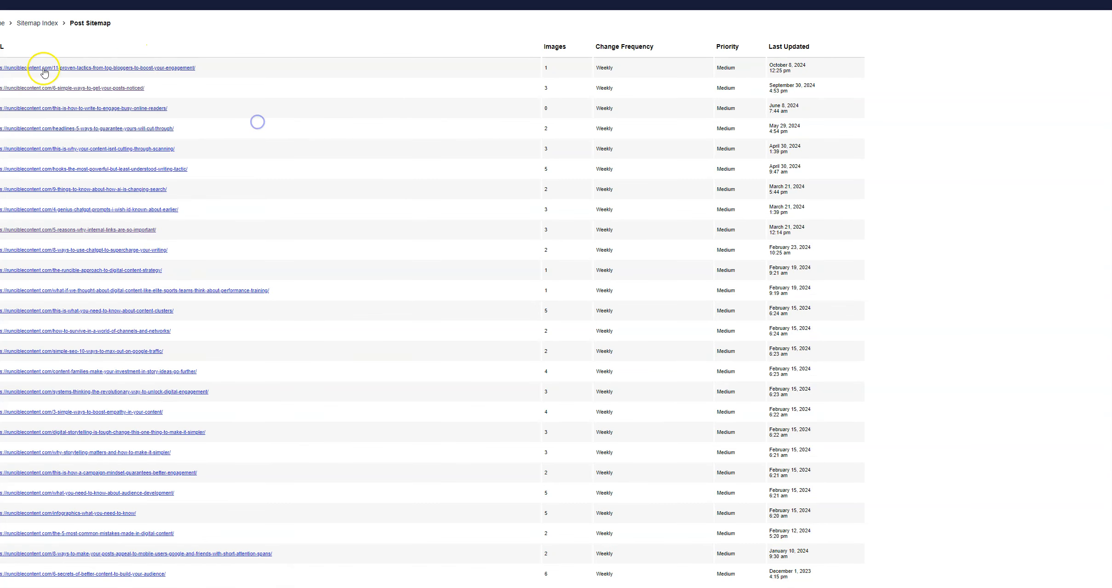
{"action": "left_click", "coordinate": [40, 25]}
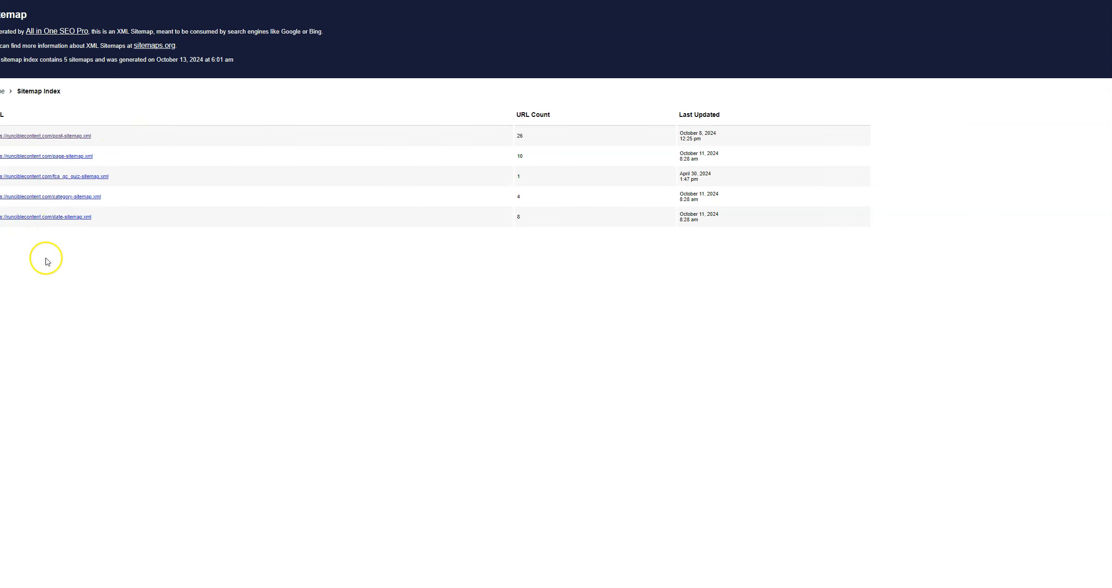
{"action": "left_click", "coordinate": [56, 136]}
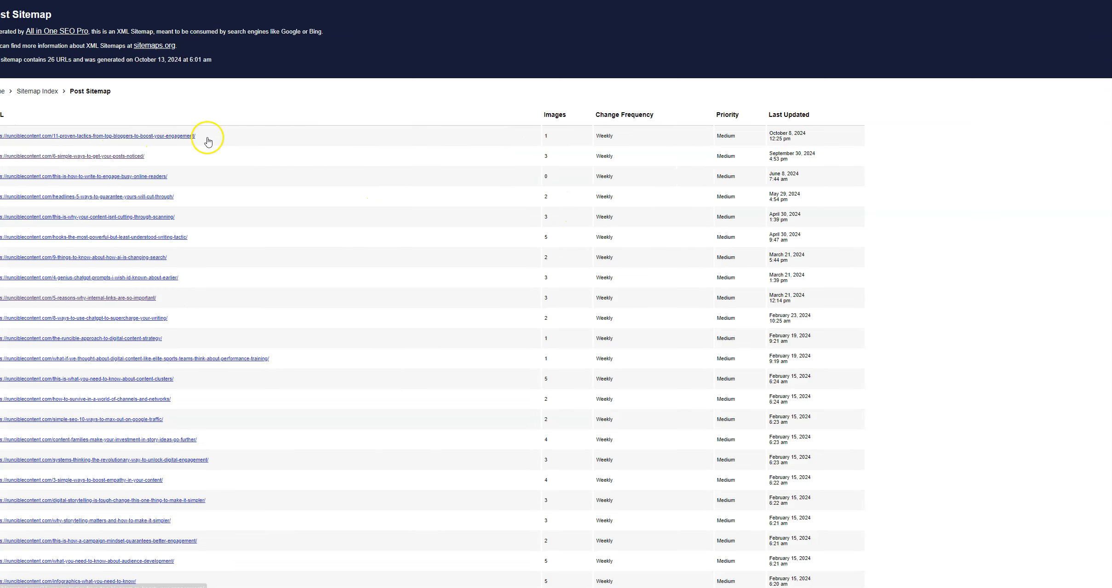
- Look through the full list of post URLs in the Post Sitemap
{"action": "scroll", "coordinate": [206, 139], "scroll_direction": "down", "scroll_amount": 2}
{"action": "scroll", "coordinate": [186, 442], "scroll_direction": "up", "scroll_amount": 1}
{"action": "scroll", "coordinate": [216, 280], "scroll_direction": "down", "scroll_amount": 1}
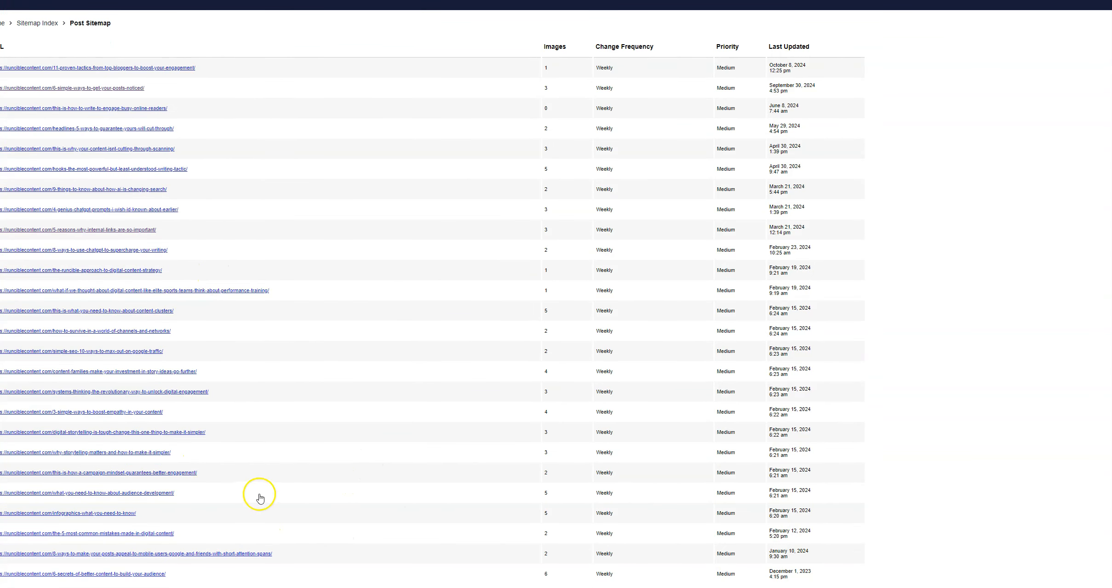
{"action": "scroll", "coordinate": [191, 382], "scroll_direction": "up", "scroll_amount": 3}
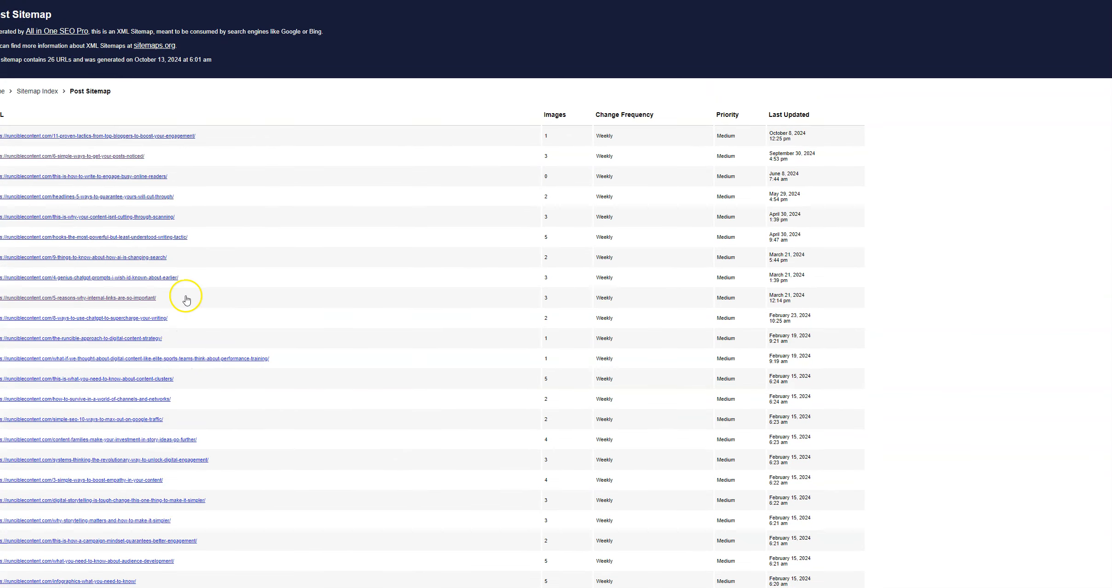
{"action": "scroll", "coordinate": [167, 220], "scroll_direction": "down", "scroll_amount": 2}
{"action": "scroll", "coordinate": [167, 220], "scroll_direction": "down", "scroll_amount": 1}
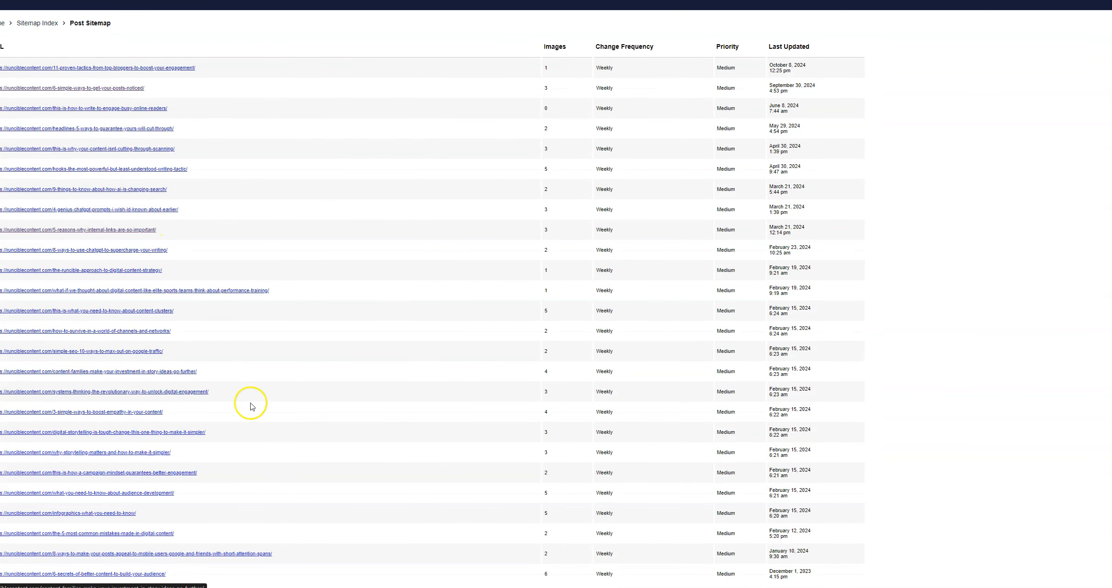
{"action": "scroll", "coordinate": [193, 490], "scroll_direction": "up", "scroll_amount": 2}
{"action": "scroll", "coordinate": [148, 441], "scroll_direction": "down", "scroll_amount": 2}
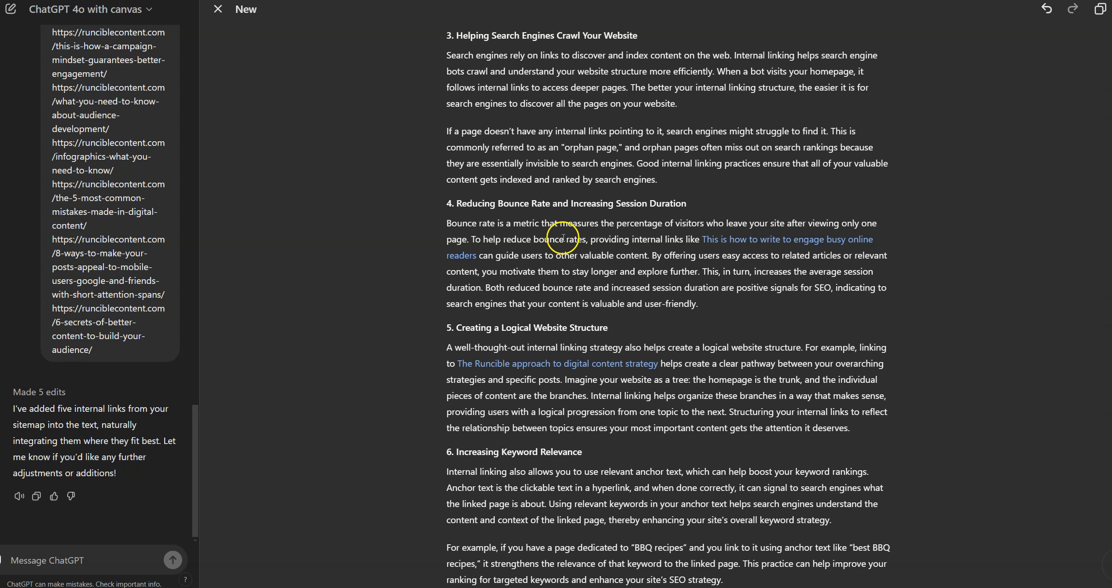
- Return to the ChatGPT canvas and review the article from Reducing Bounce Rate through to the Conclusion
{"action": "scroll", "coordinate": [563, 239], "scroll_direction": "down", "scroll_amount": 5}
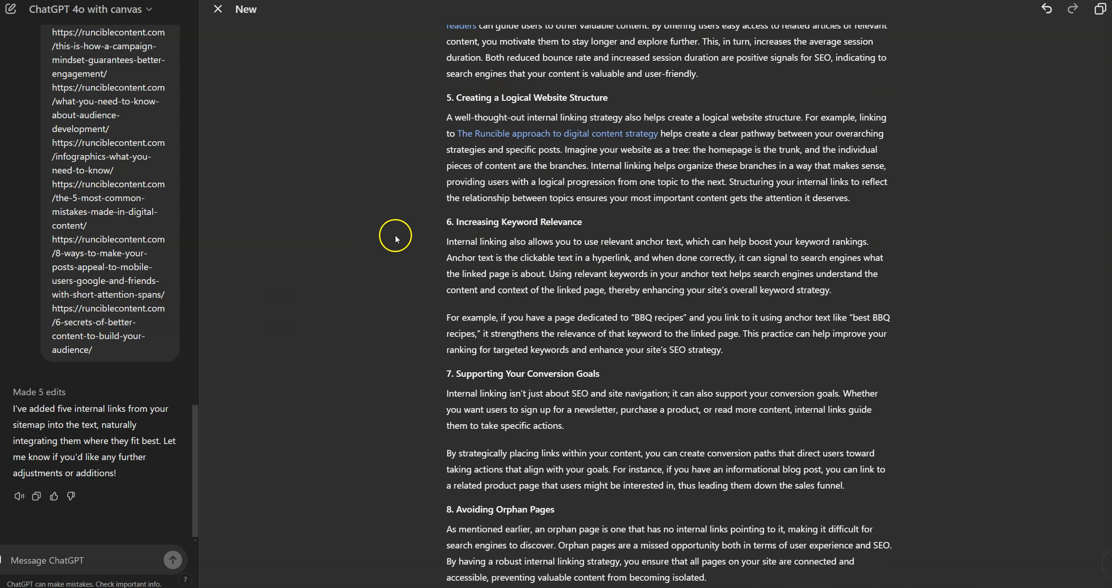
{"action": "scroll", "coordinate": [600, 209], "scroll_direction": "up", "scroll_amount": 3}
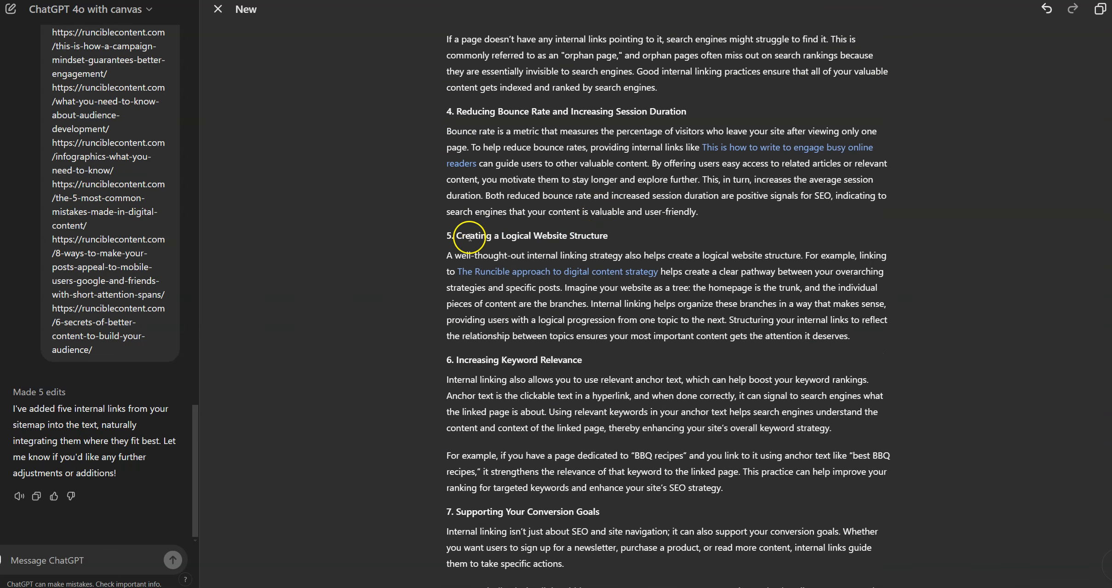
{"action": "scroll", "coordinate": [523, 210], "scroll_direction": "down", "scroll_amount": 6}
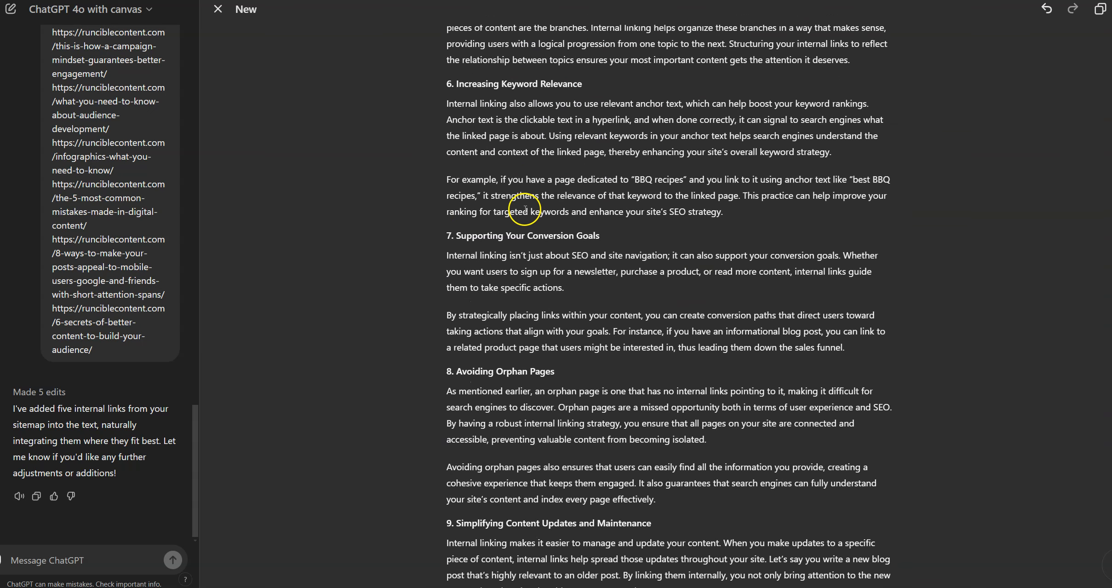
{"action": "scroll", "coordinate": [529, 211], "scroll_direction": "down", "scroll_amount": 10}
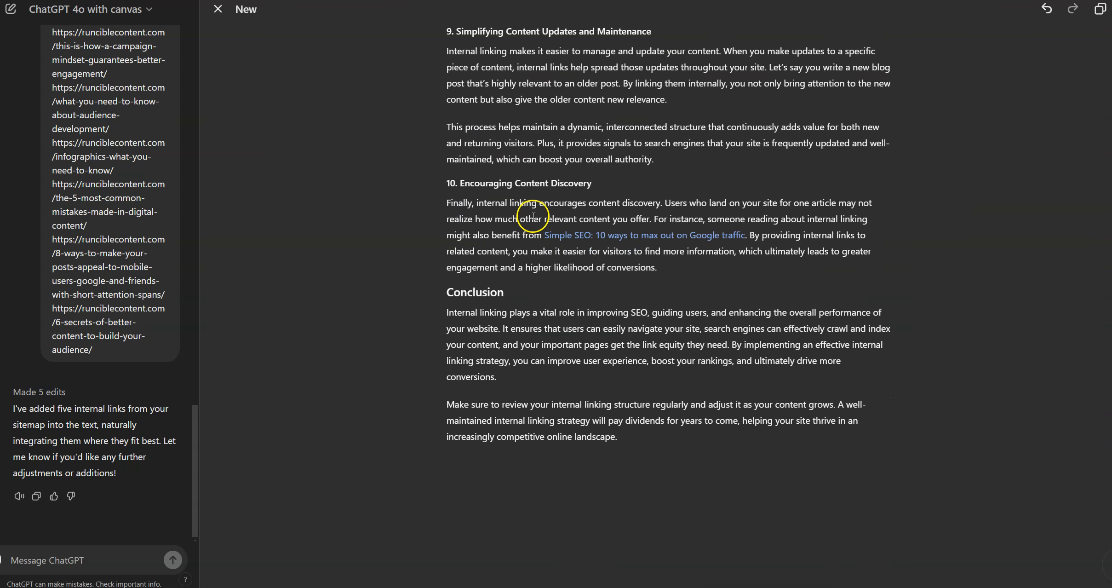
{"action": "left_click_drag", "start_coordinate": [649, 458], "coordinate": [418, 129]}
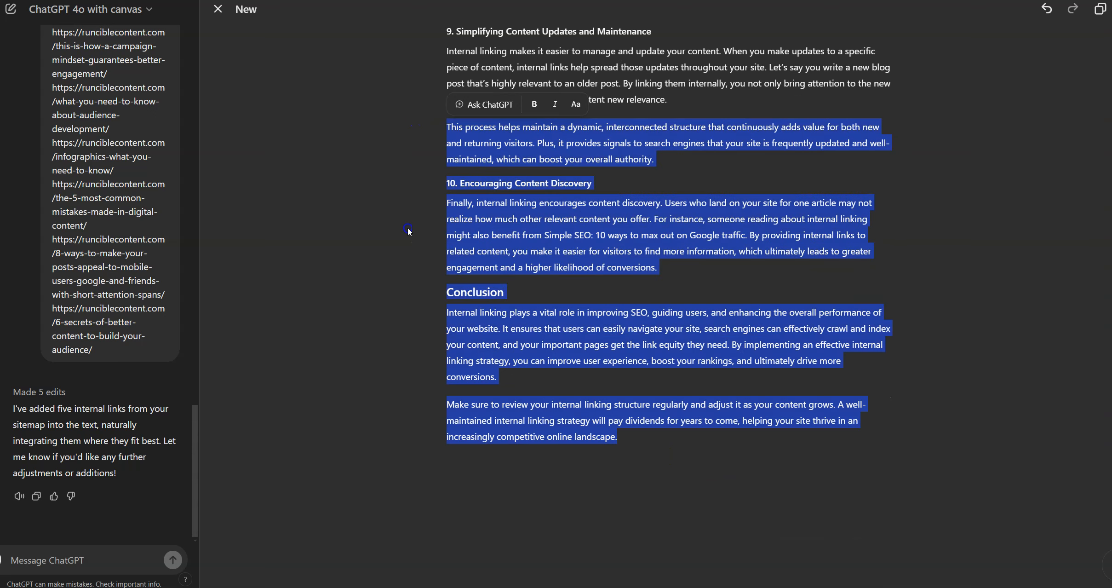
{"action": "left_click", "coordinate": [569, 345]}
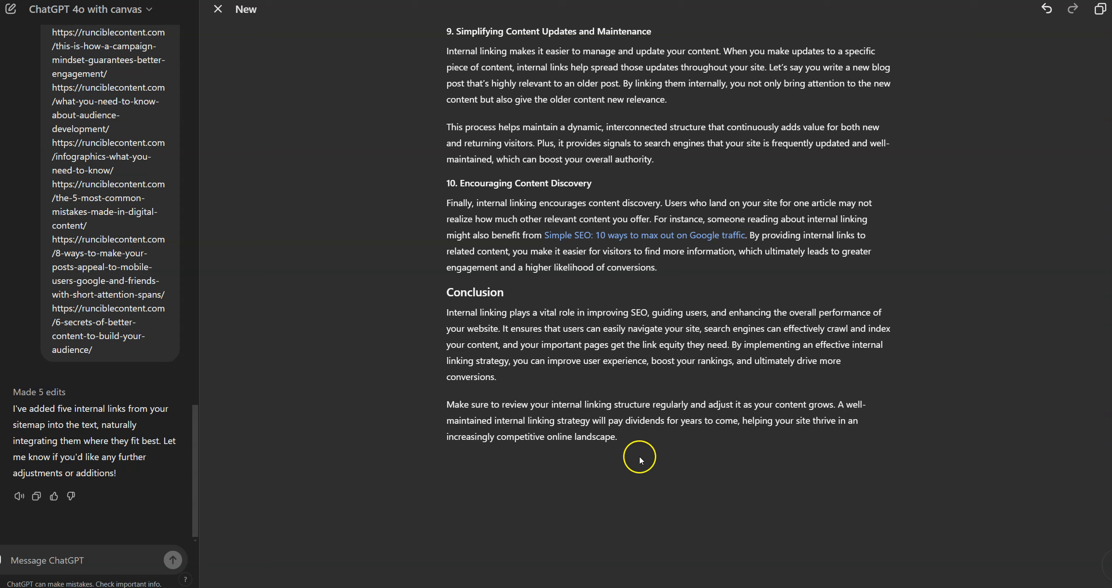
{"action": "left_click_drag", "start_coordinate": [633, 439], "coordinate": [481, 238]}
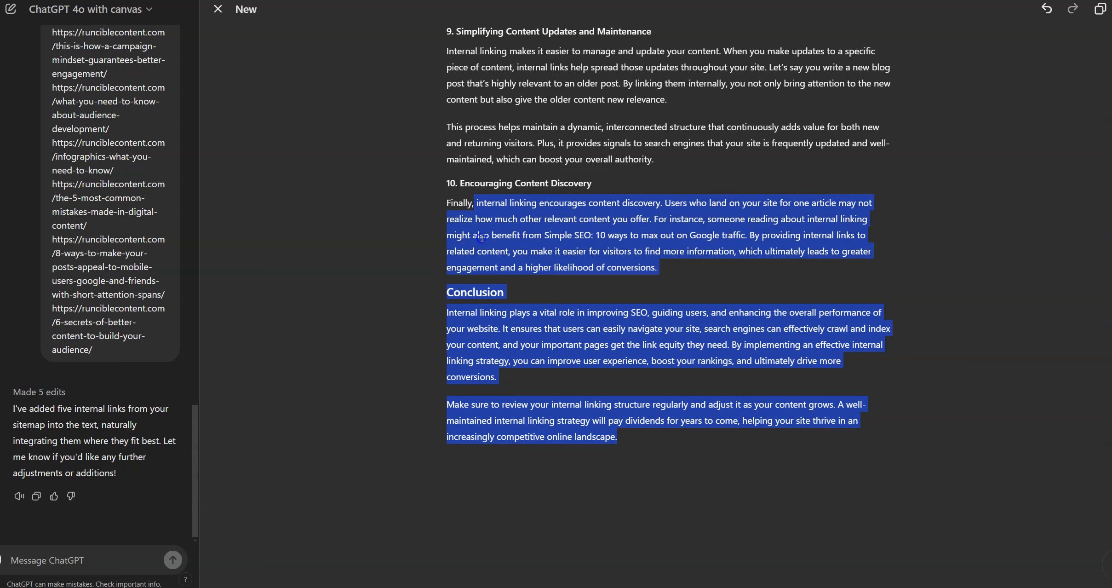
{"action": "left_click", "coordinate": [624, 329]}
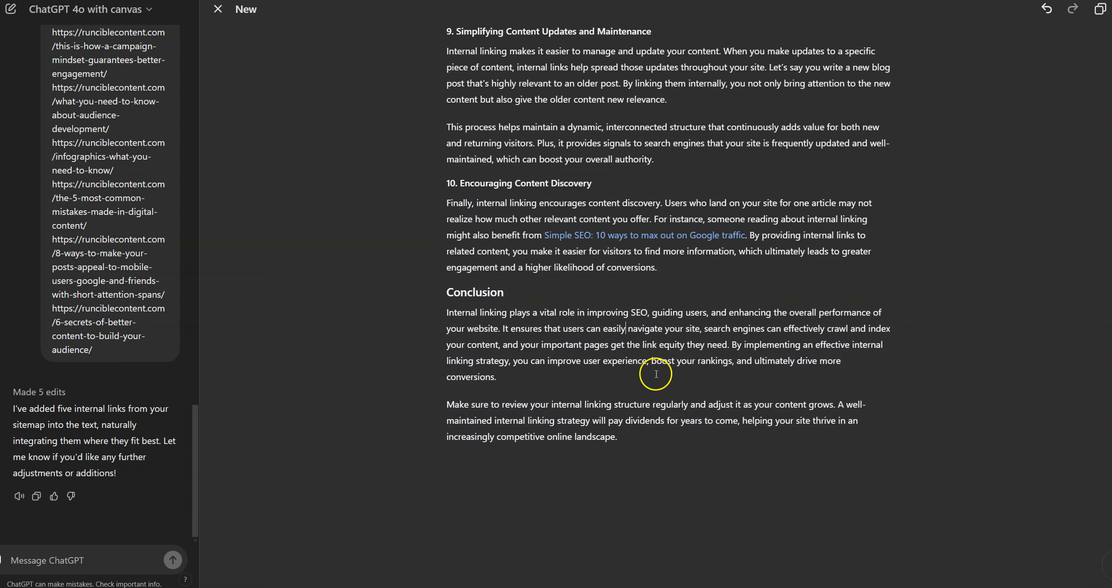
{"action": "scroll", "coordinate": [653, 373], "scroll_direction": "up", "scroll_amount": 3}
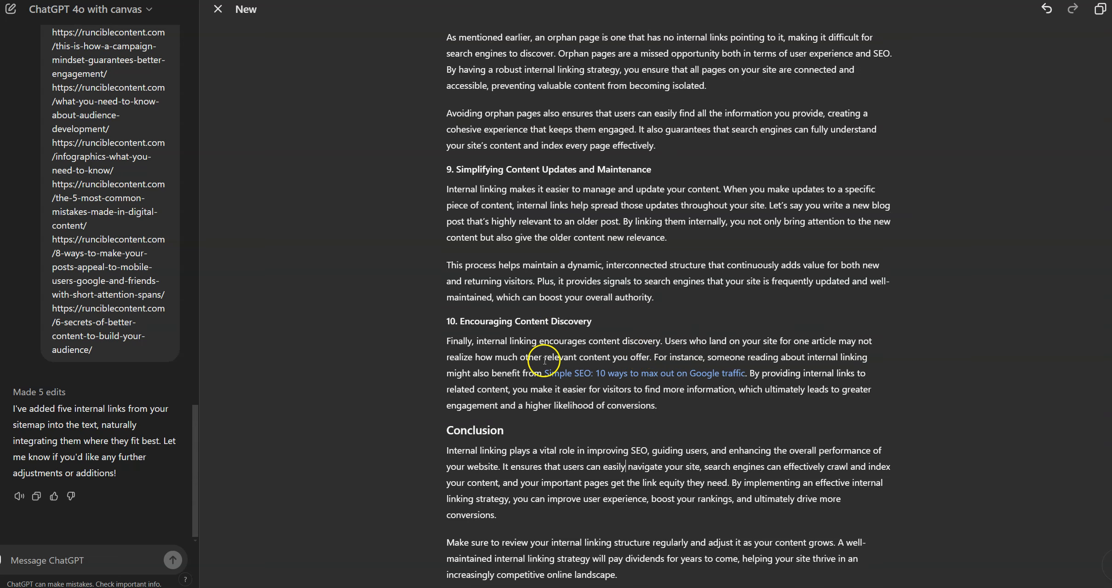
{"action": "scroll", "coordinate": [549, 248], "scroll_direction": "down", "scroll_amount": 3}
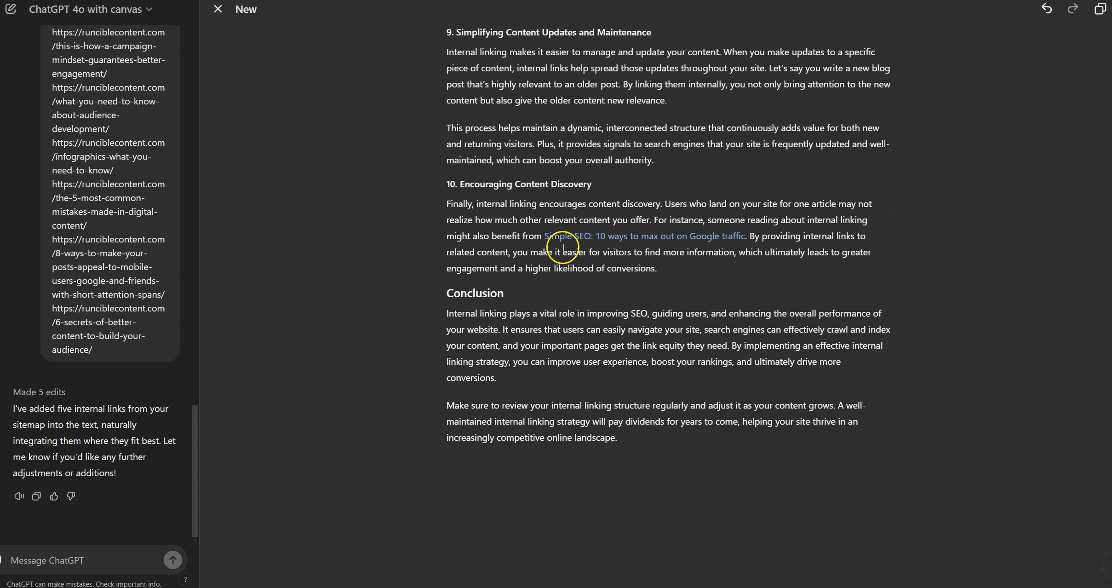